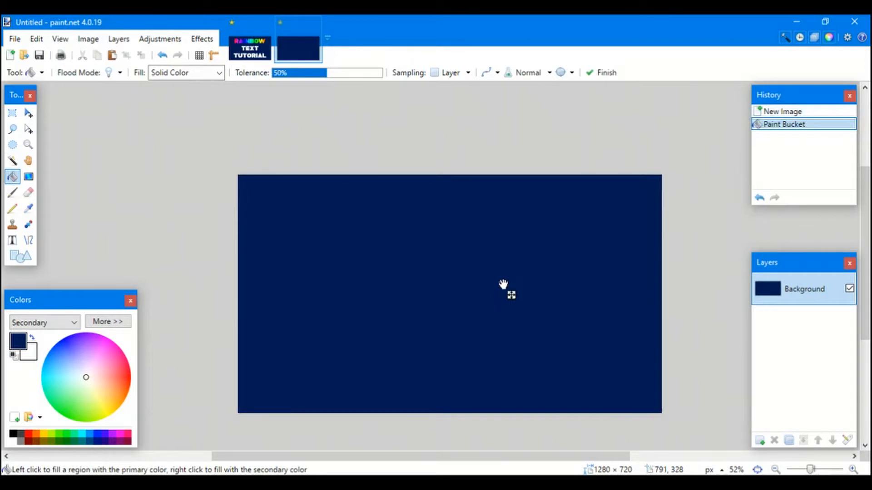
- Add a new transparent layer and start white text on the navy canvas
click(28, 112)
click(759, 441)
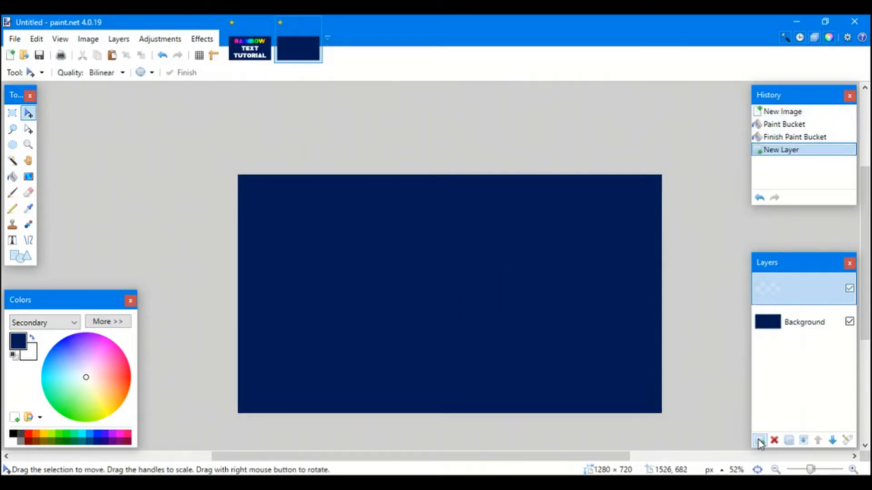
click(17, 239)
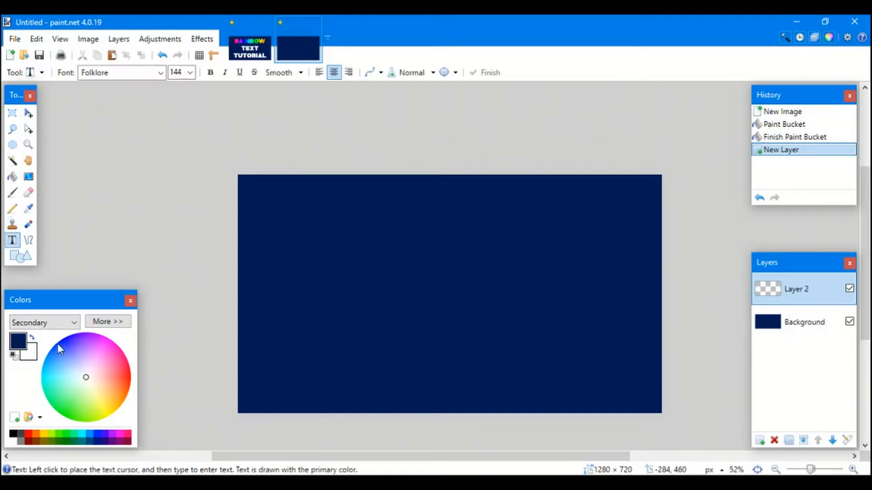
click(32, 338)
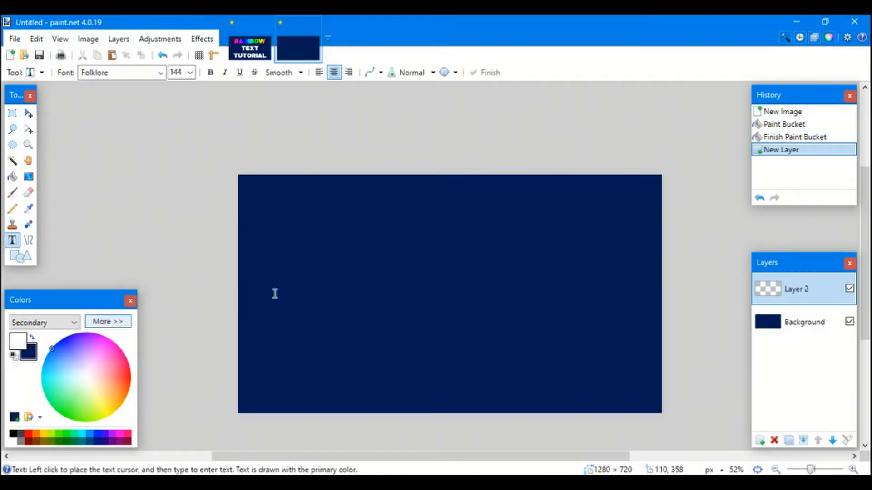
click(267, 268)
- Type RAINBOW, TEXT, TUTORIAL on three lines and drag the text into place
text(RAIM)
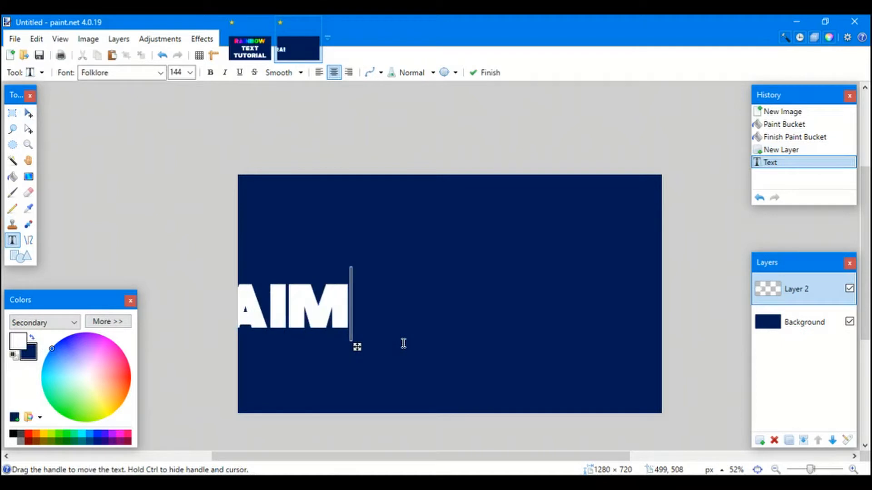
key(BackSpace)
text(NBOW)
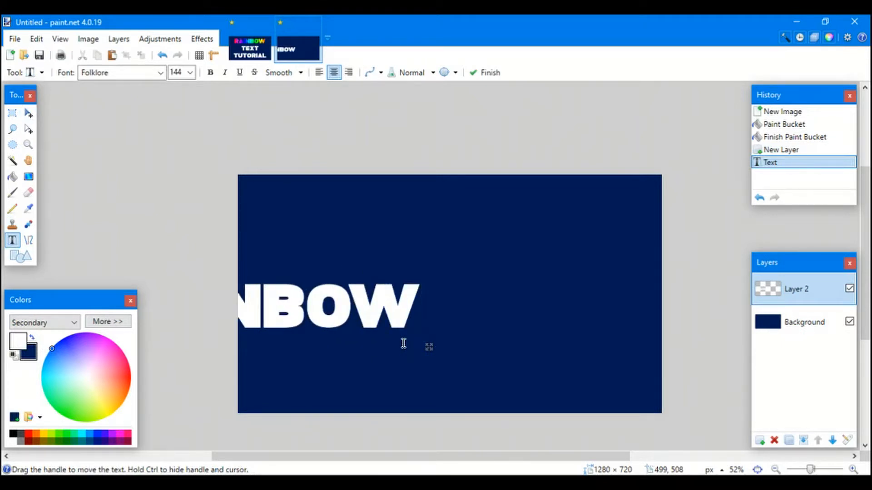
key(Return)
text(T)
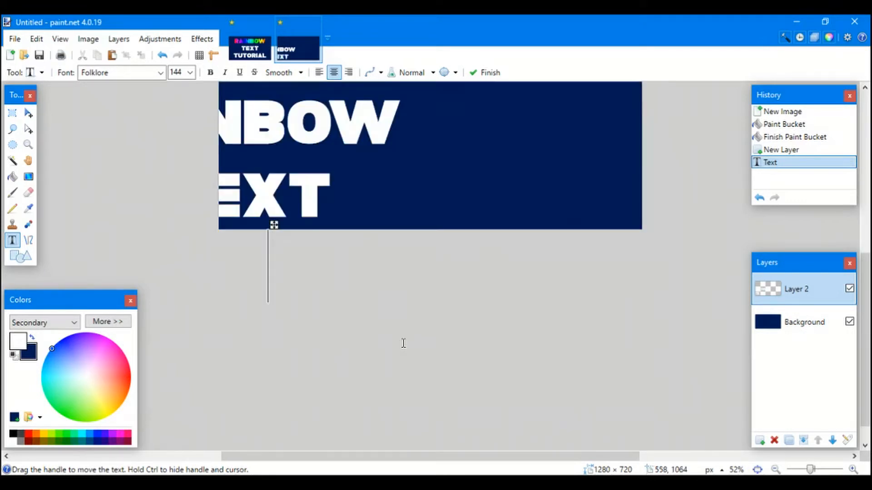
text(EXT      L)
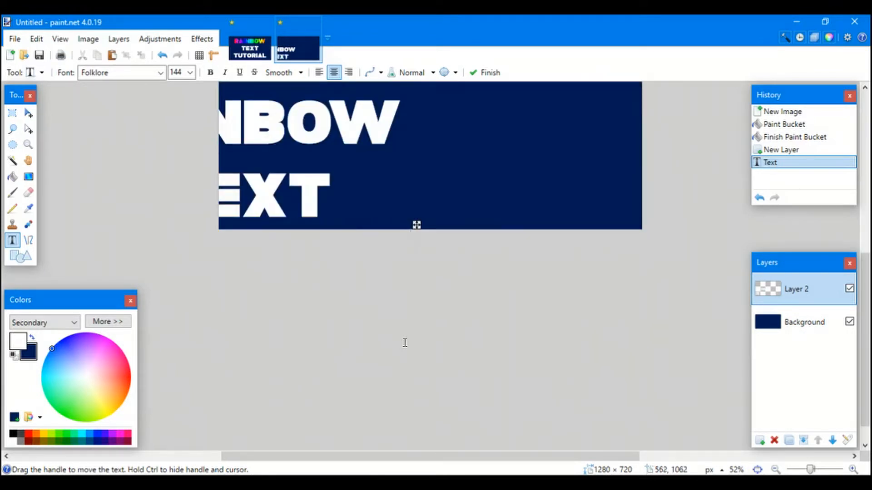
scroll(405, 344, up, 3)
drag(299, 336, 471, 258)
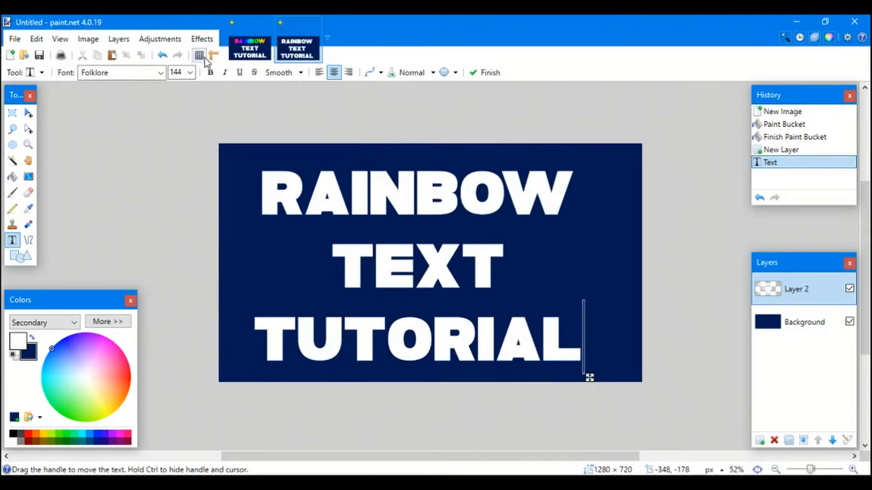
- Centre the three-line text on the canvas with Object Align > Center Both
click(210, 40)
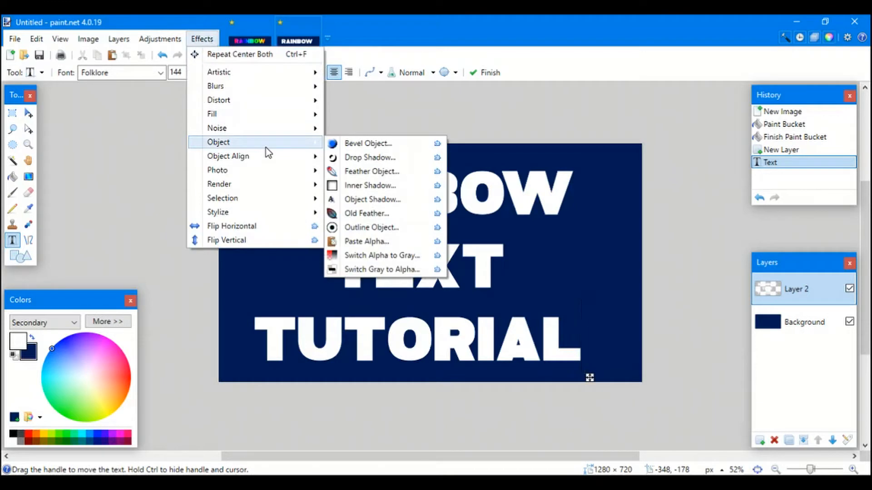
mouse_move(265, 161)
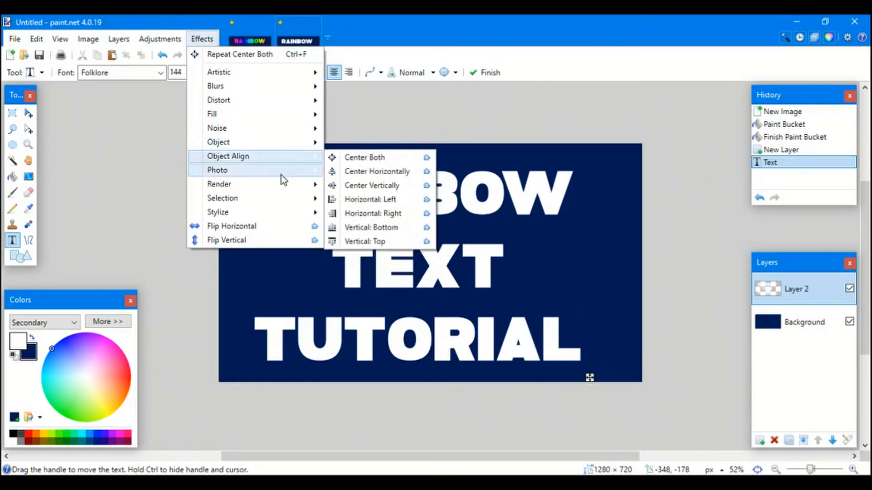
click(383, 159)
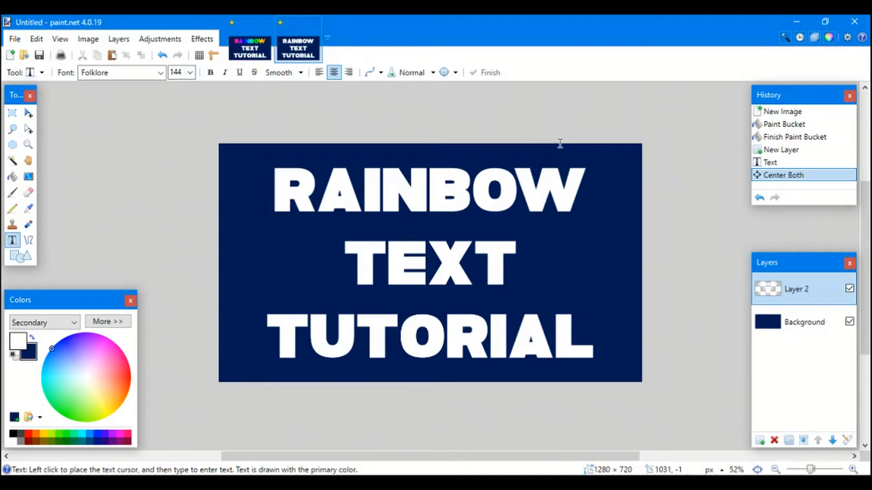
click(29, 113)
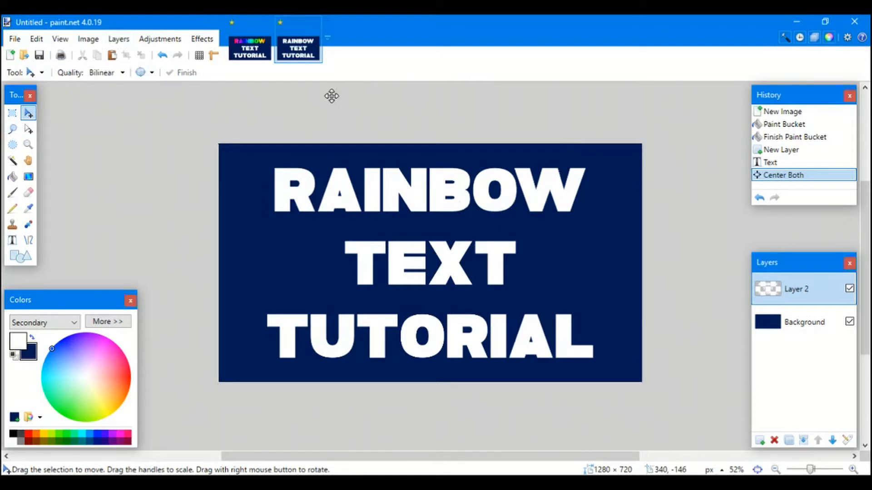
- Rectangle-select the word RAINBOW and paste it onto a new layer
click(17, 114)
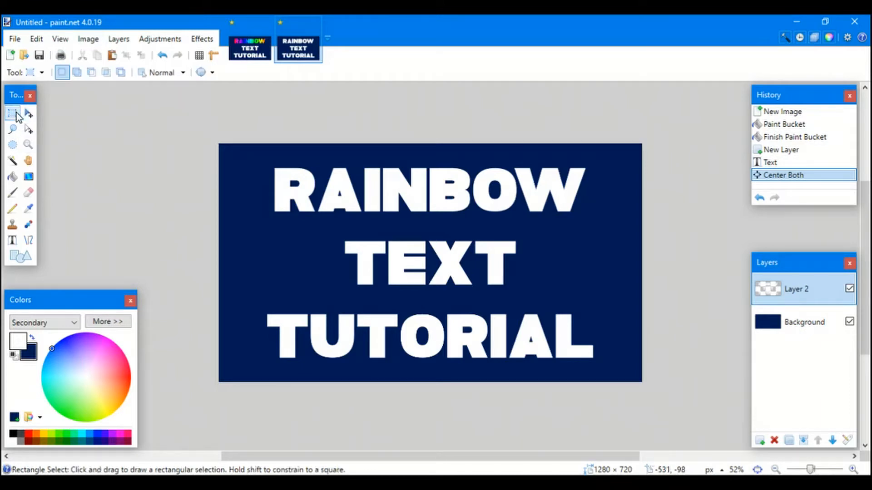
drag(265, 156, 589, 227)
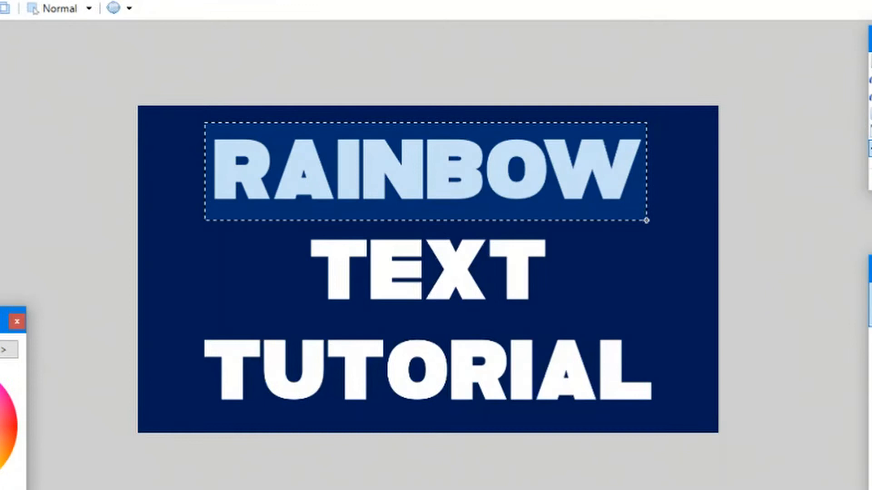
drag(646, 220, 607, 218)
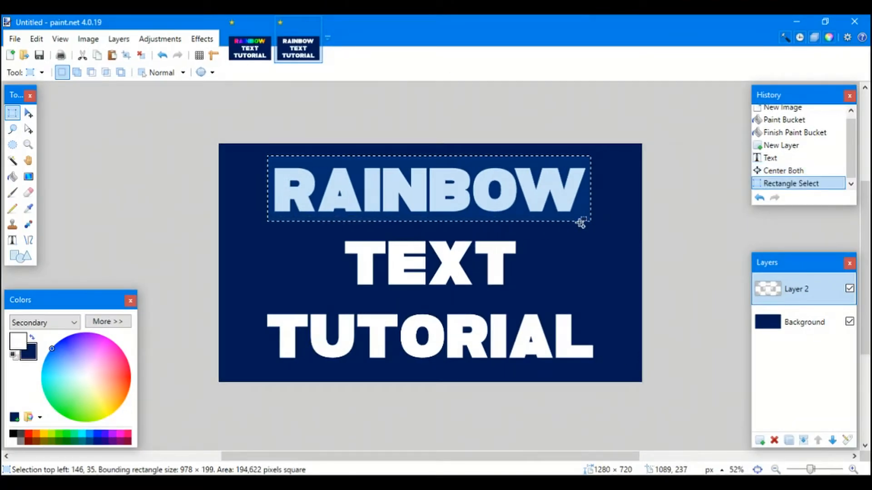
click(761, 440)
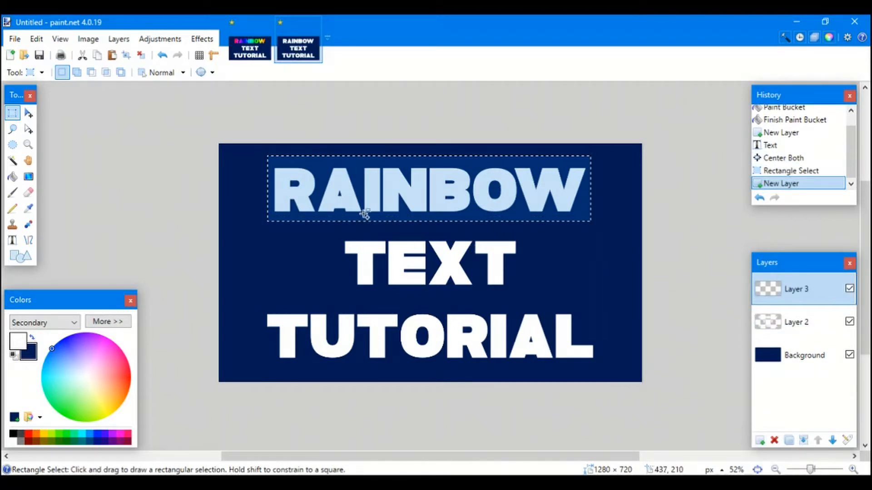
key(ctrl+v)
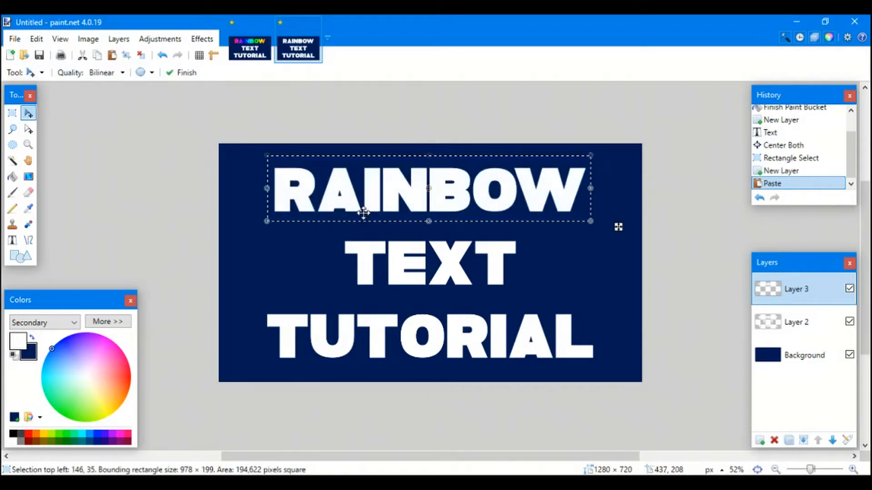
key(ctrl+d)
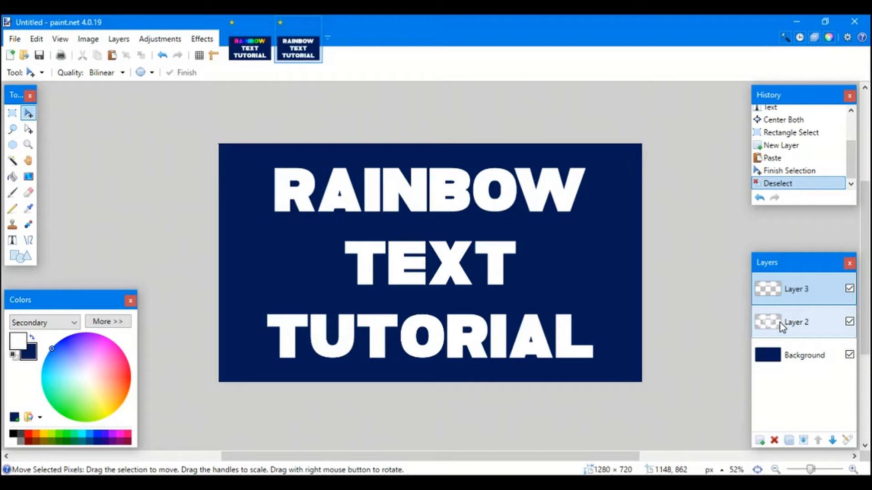
- Copy the rainbow gradient image from the web page
click(30, 178)
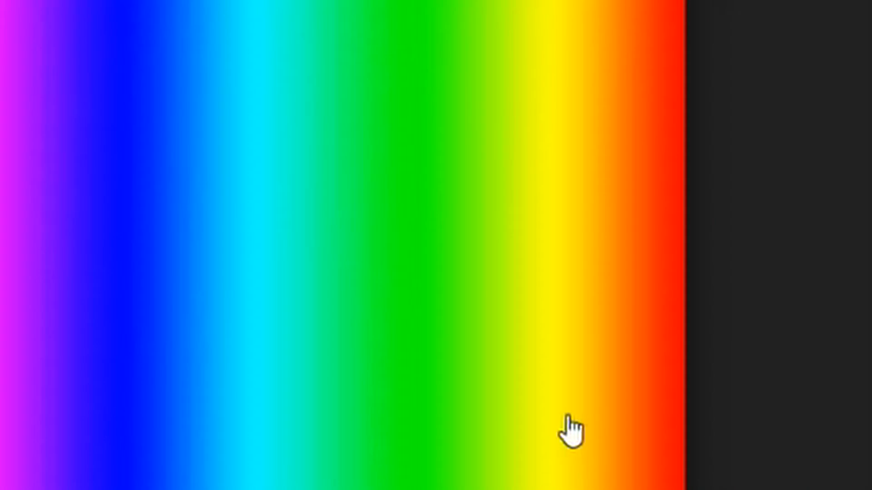
right_click(569, 417)
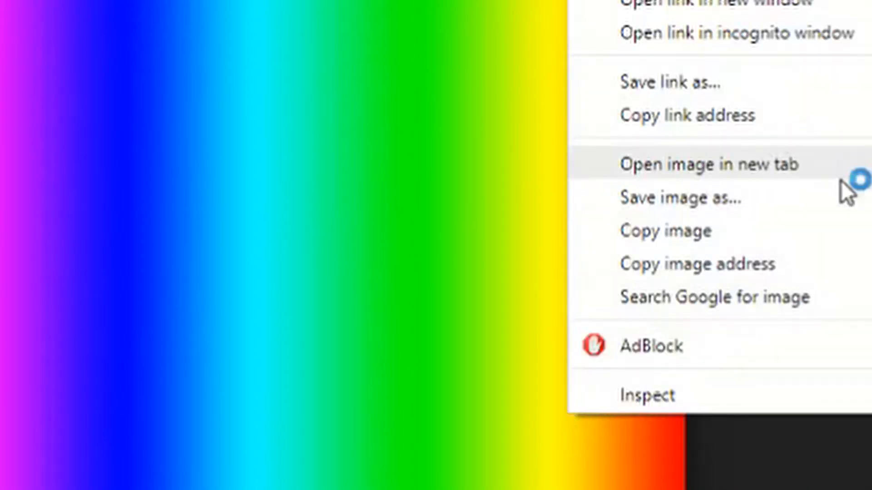
click(814, 230)
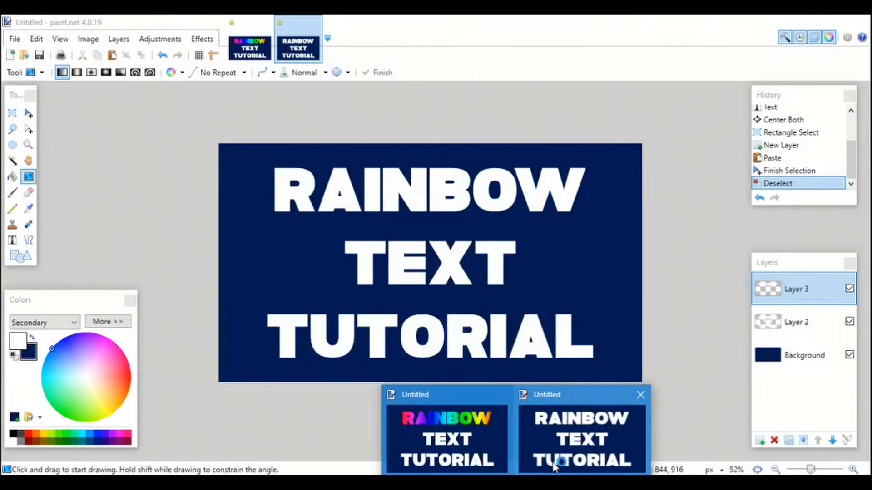
click(580, 437)
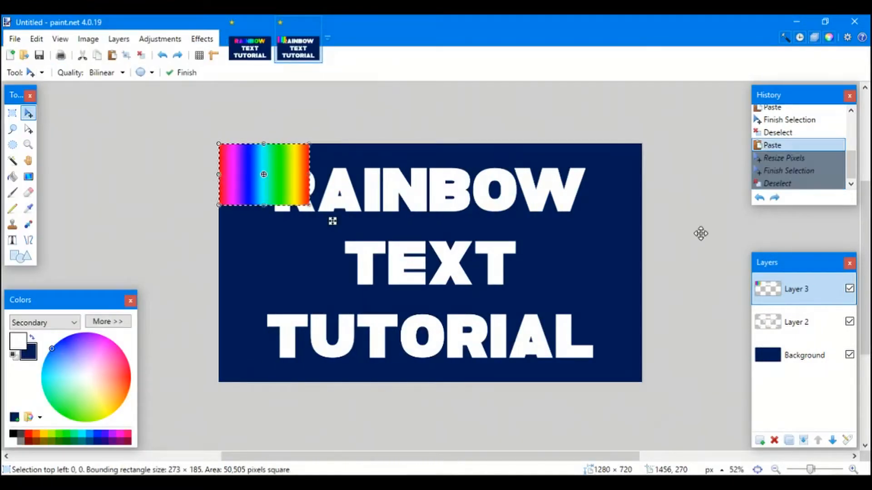
- Undo the earlier paste, paste the gradient on Layer 4, and stretch it across the top
key(ctrl+z)
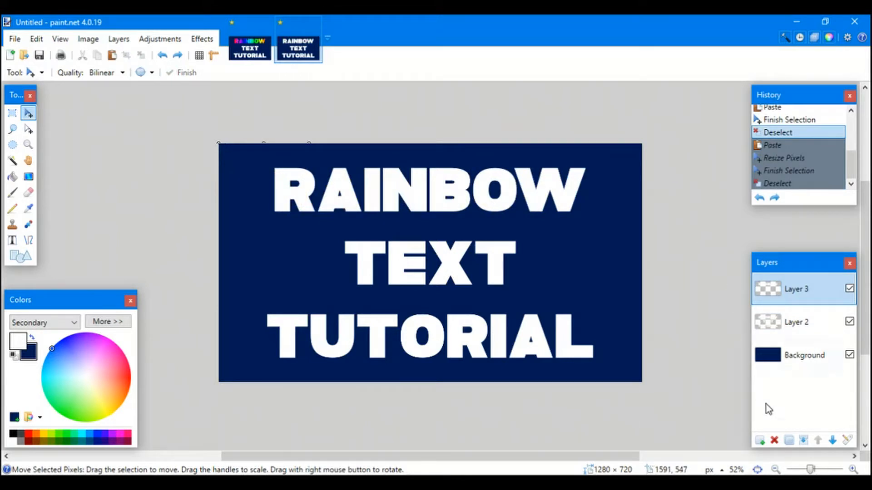
click(759, 440)
key(ctrl+v)
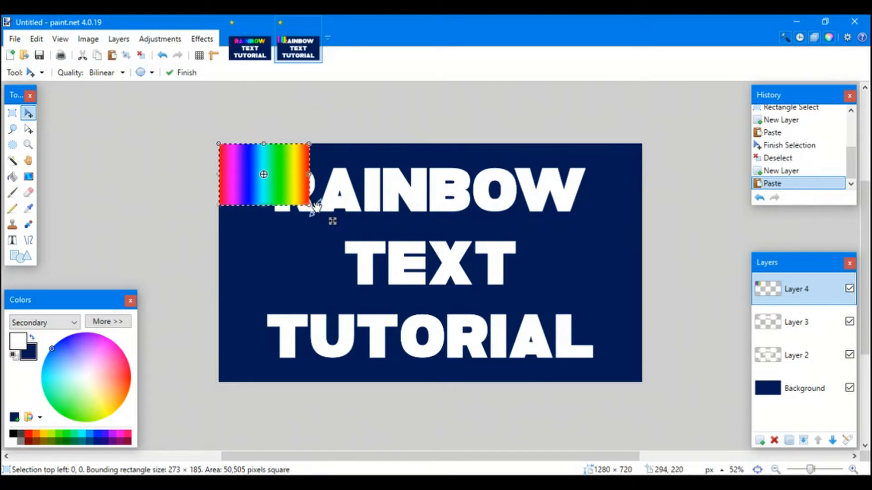
drag(309, 205, 645, 235)
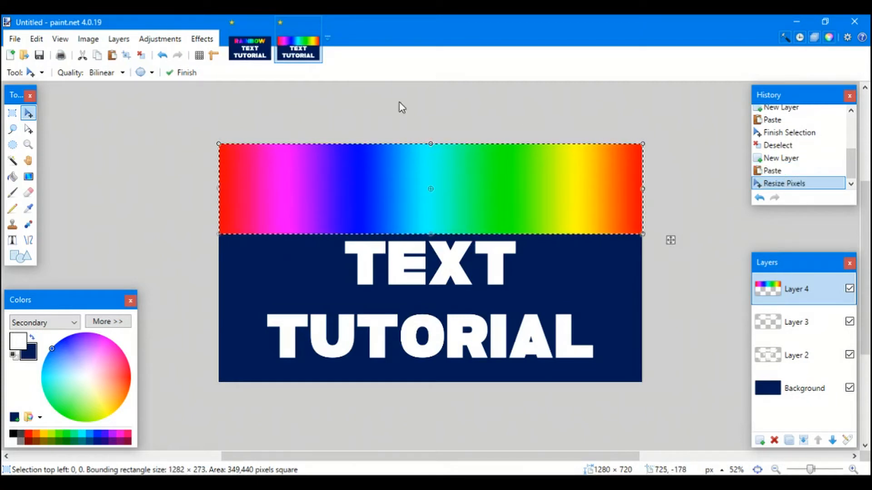
- Hide the gradient layer, deselect, and rename Layer 2 to 'text'
click(849, 290)
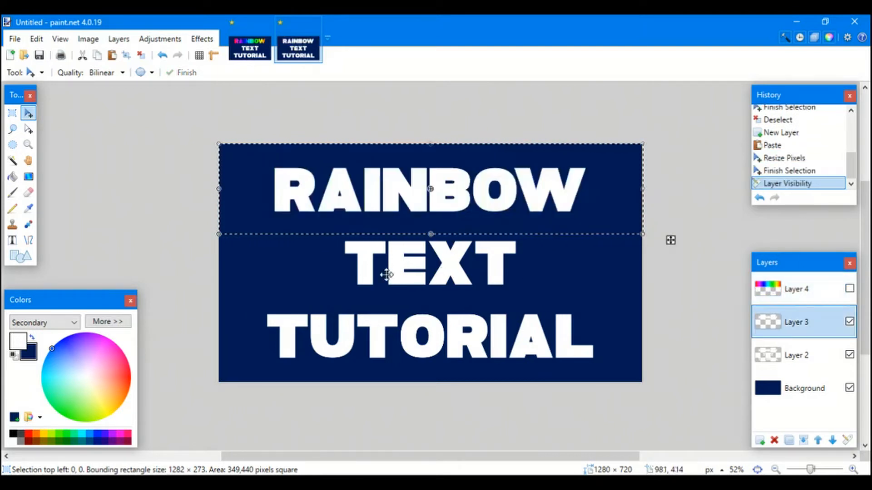
key(ctrl+d)
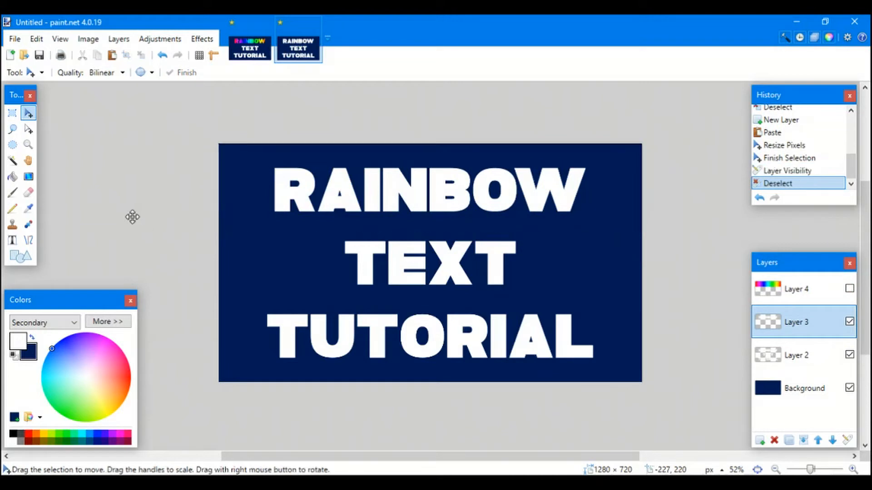
click(12, 160)
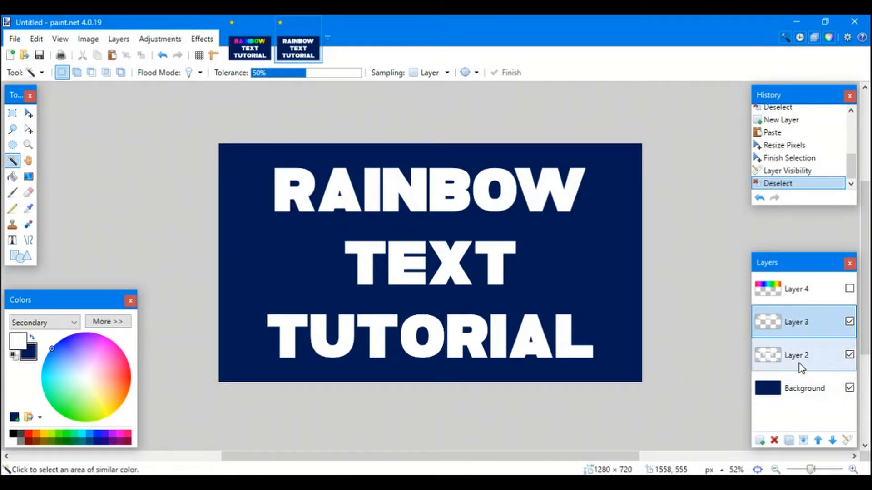
click(817, 355)
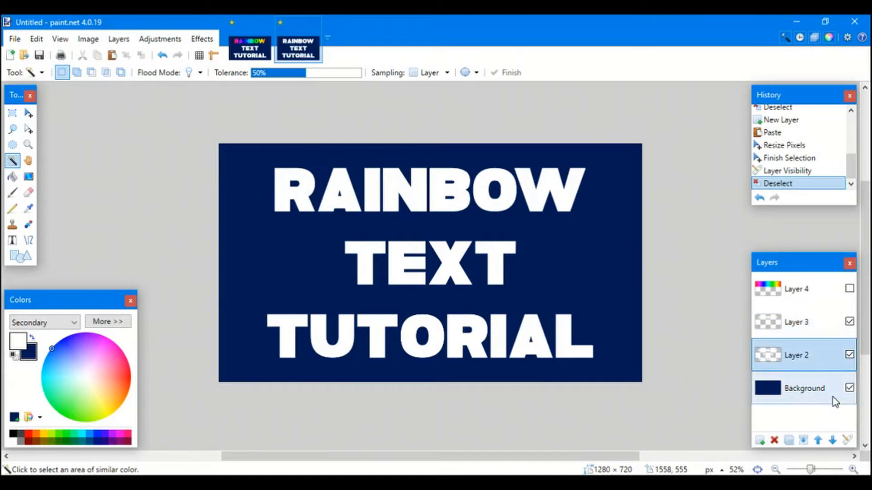
click(844, 440)
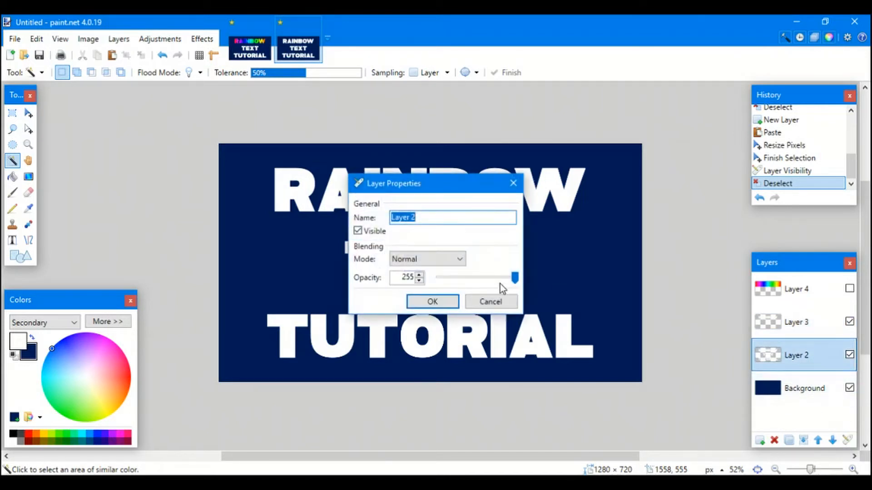
key(BackSpace)
text(text)
key(Return)
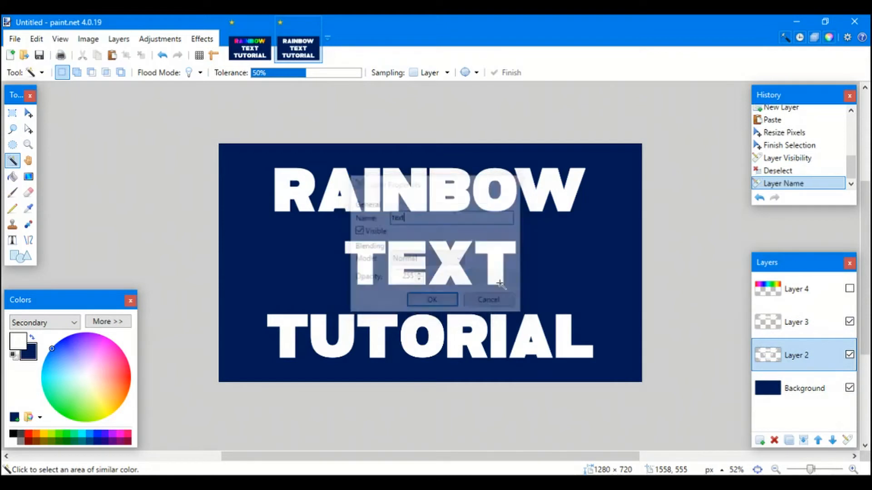
- Rename Layer 3 to 'rainbowtext' and Layer 4 to 'rainbow'
click(779, 309)
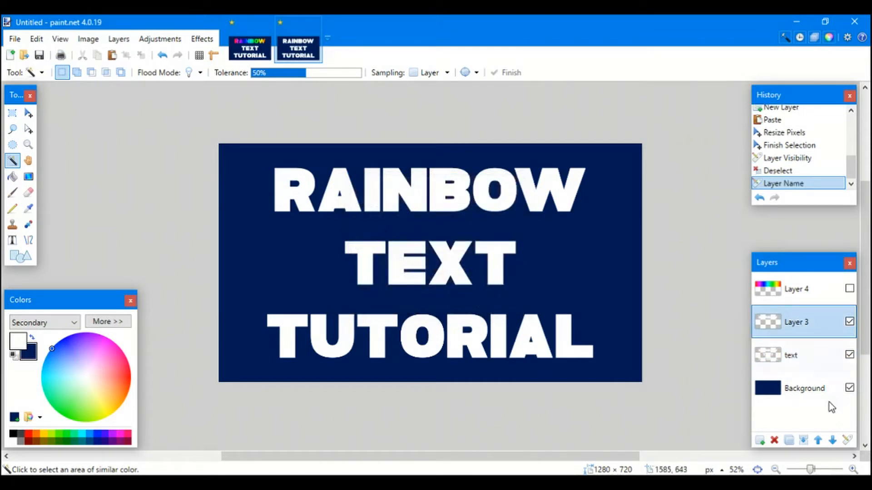
click(846, 440)
text(rainbowtext)
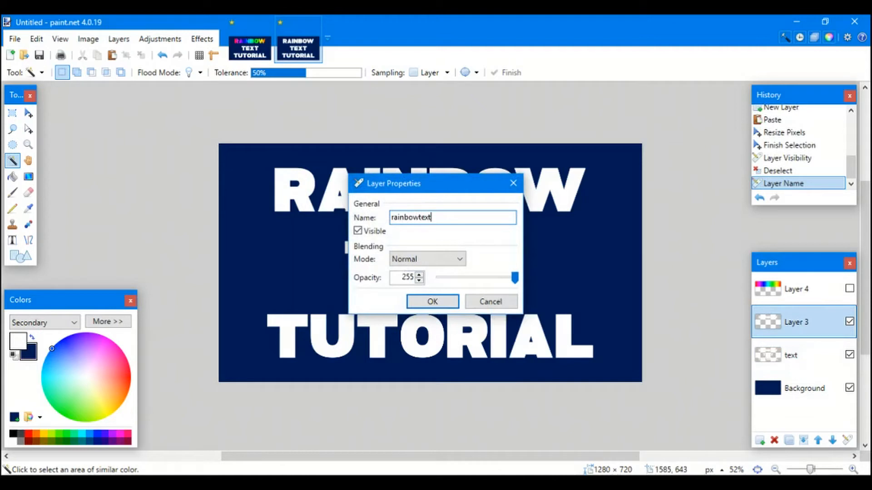
key(Return)
click(777, 293)
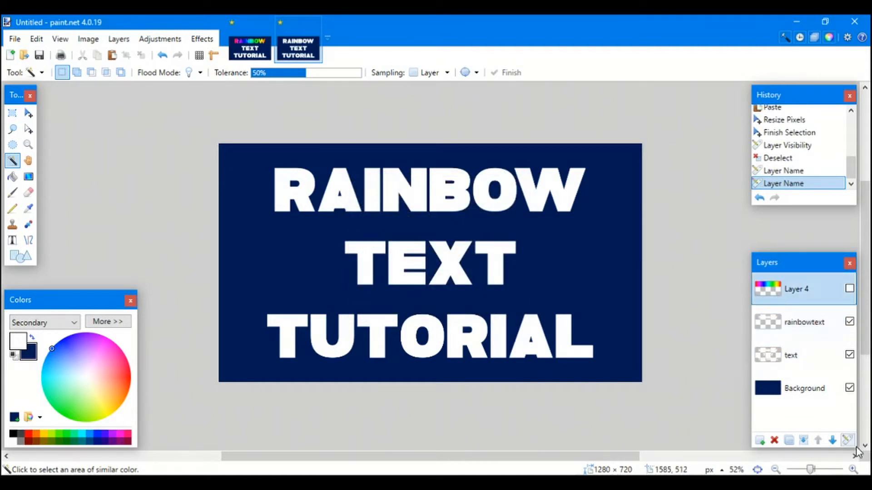
click(847, 441)
text(rai)
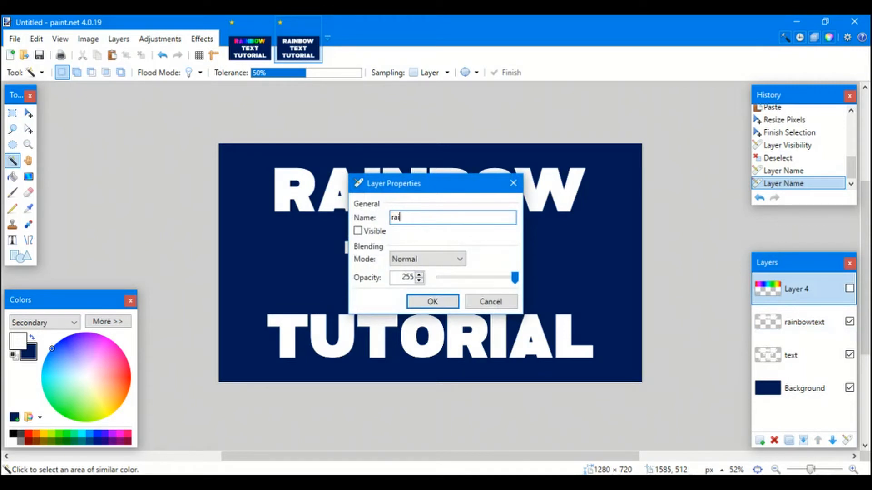
text(nbow)
key(Return)
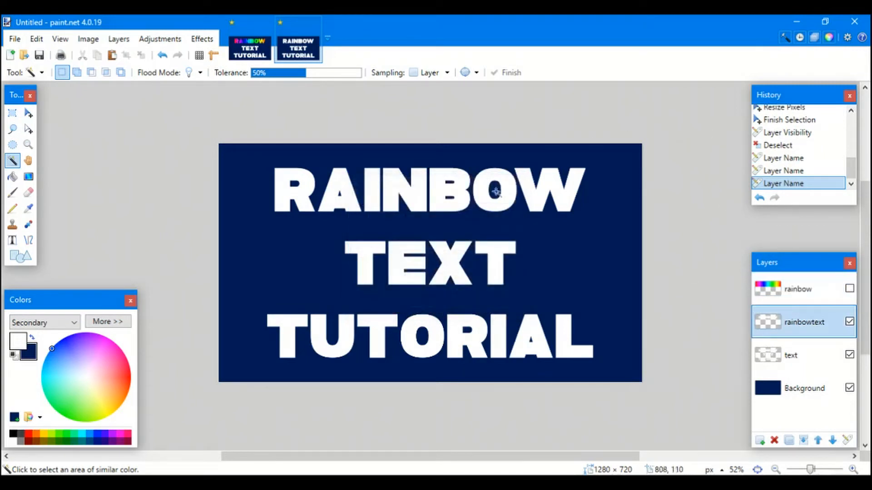
click(755, 334)
- Magic Wand the RAINBOW letters, then paste the gradient inside them onto a new Layer 5
click(466, 184)
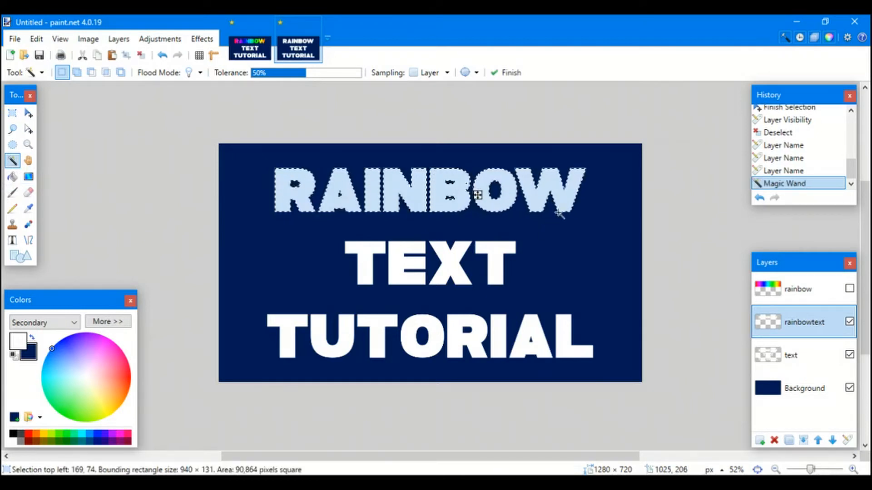
click(849, 290)
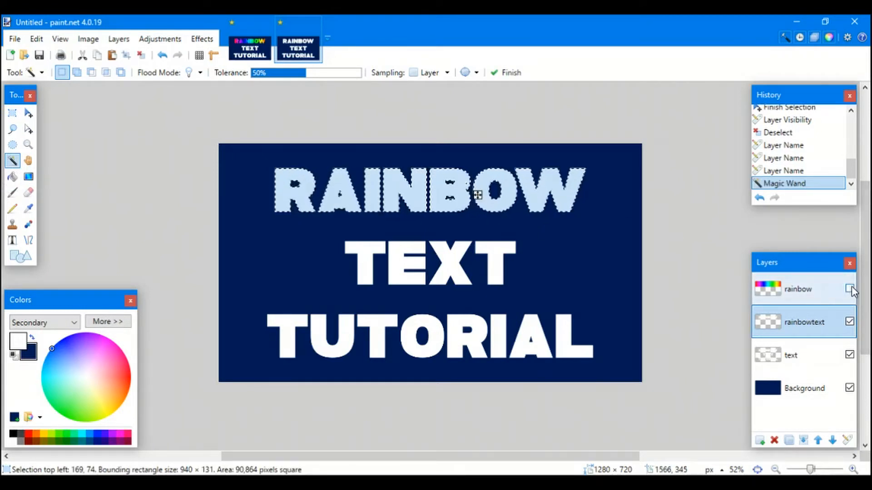
click(814, 295)
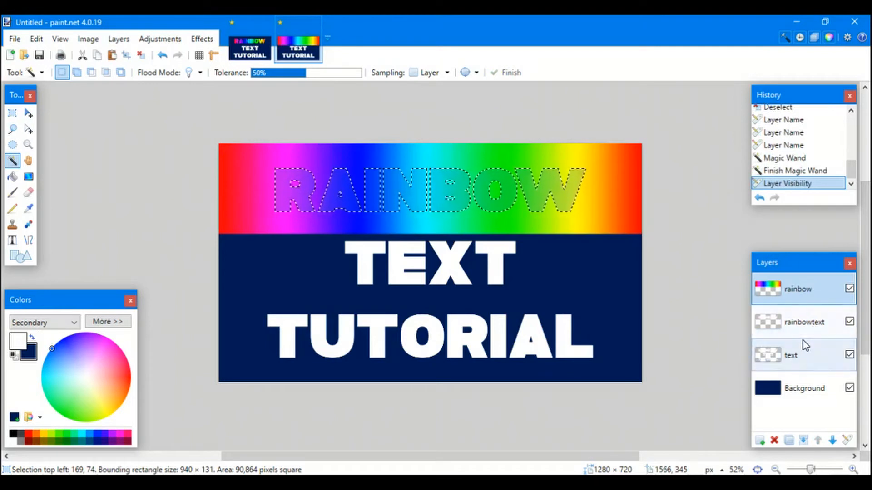
click(760, 441)
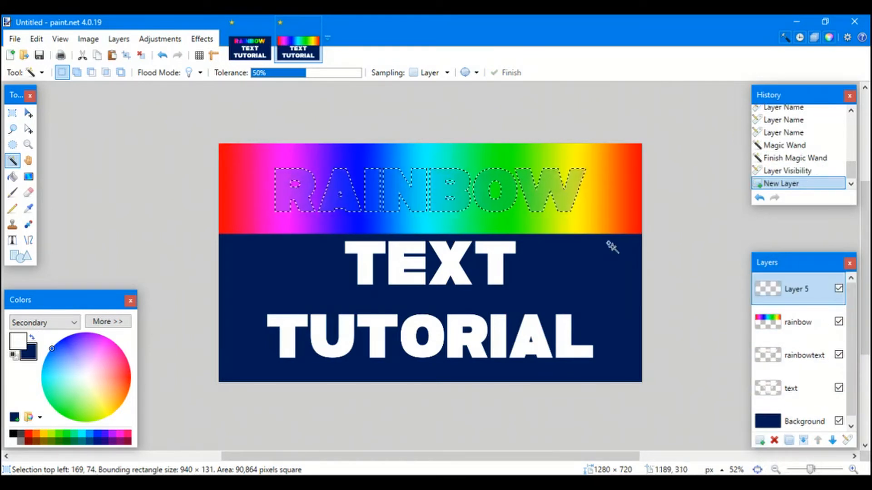
key(ctrl+v)
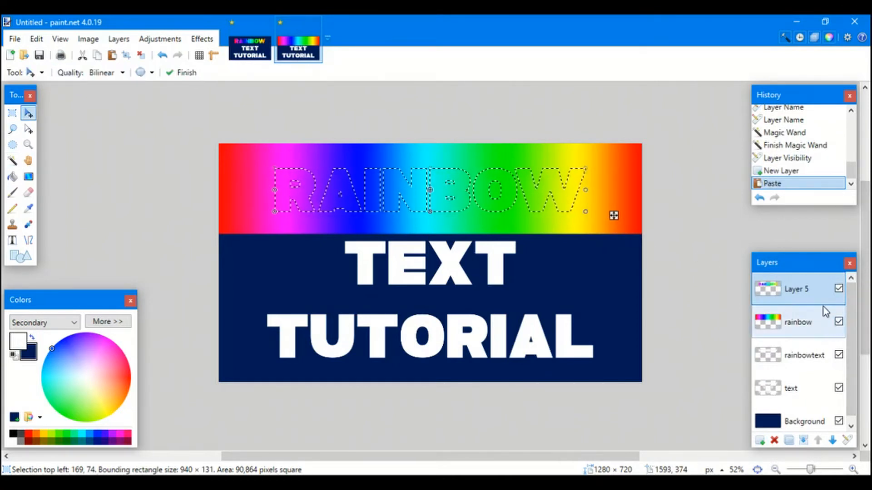
- Hide the rainbow and rainbowtext layers and clear the selection
click(839, 321)
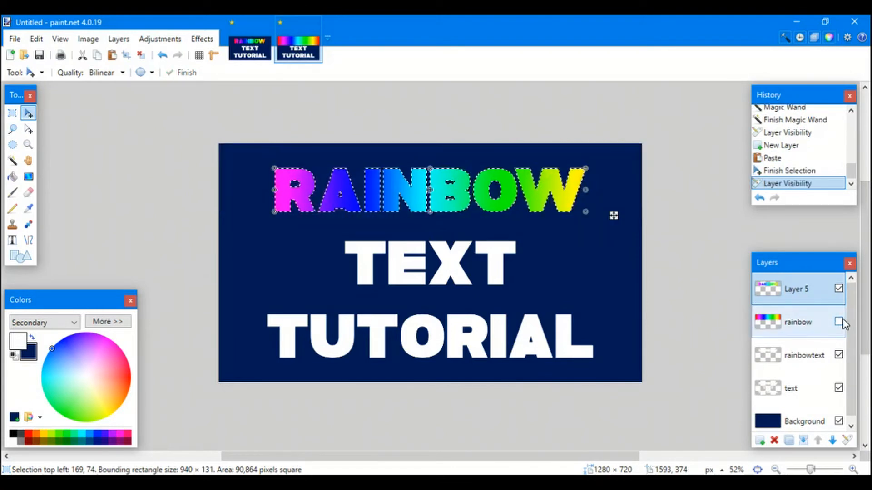
click(838, 356)
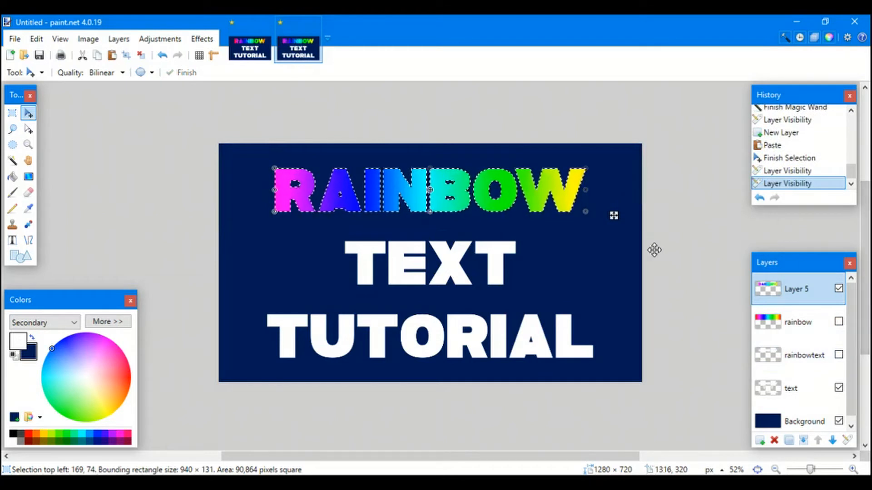
key(ctrl+d)
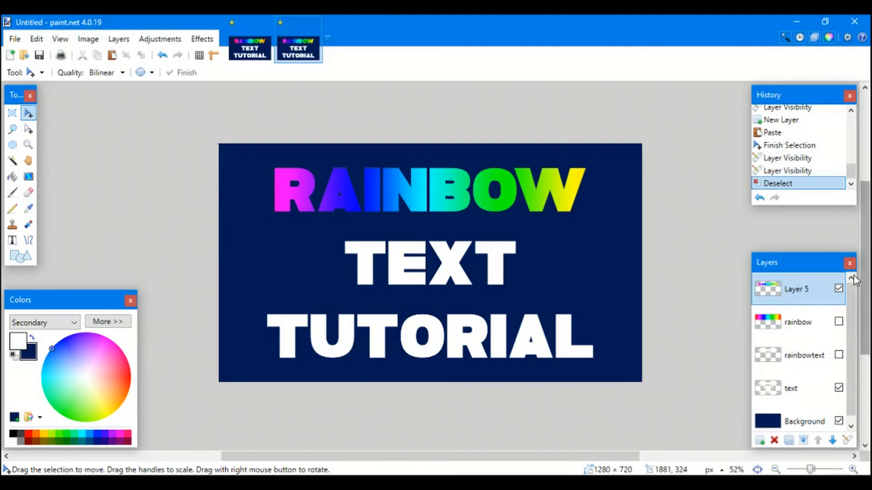
- Undo back through the gradient nudge, Layer 5, and the rainbow layer's visibility
key(ctrl+z)
key(ctrl+z)
key(ctrl+z)
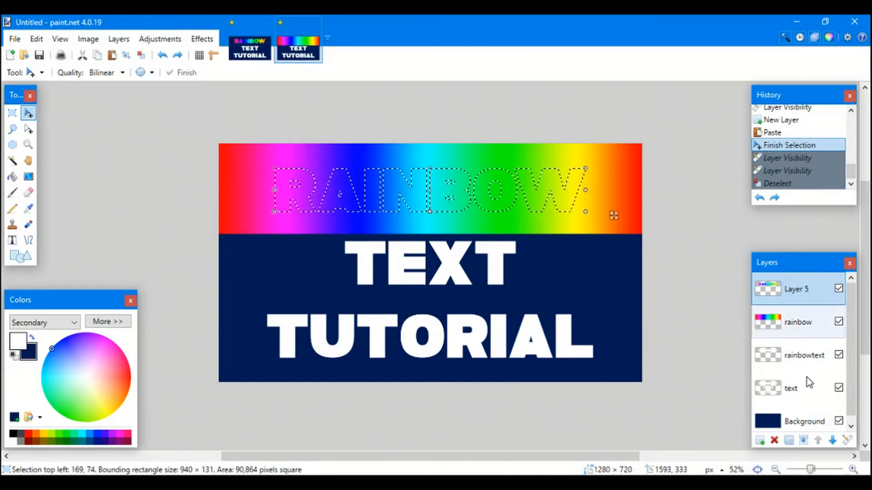
click(806, 331)
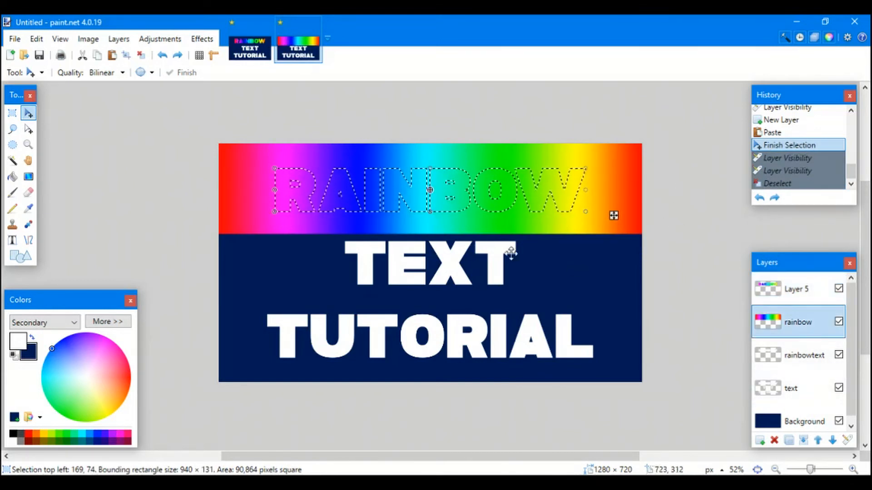
key(ctrl+d)
key(ctrl+a)
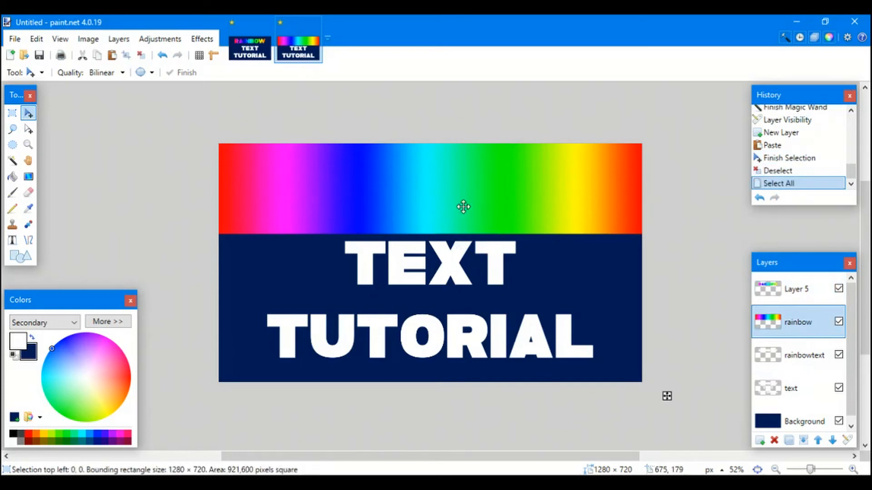
drag(462, 206, 487, 208)
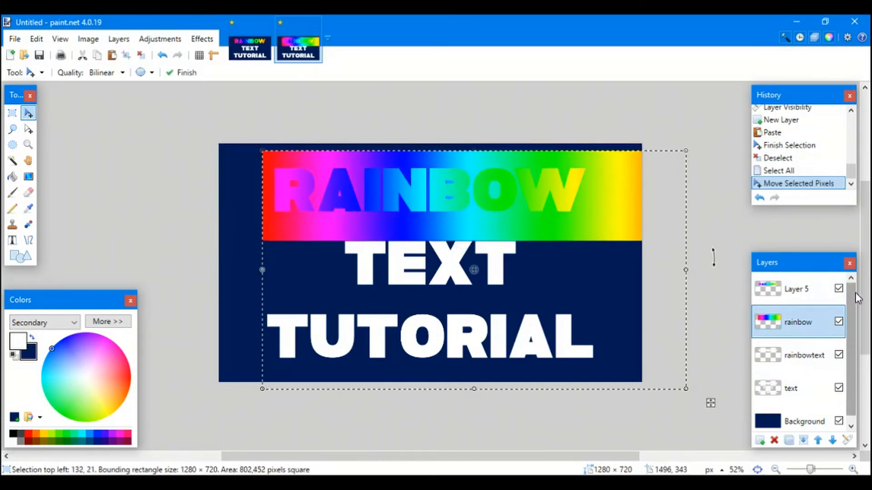
key(ctrl+z)
key(ctrl+z)
key(ctrl+z)
key(ctrl+z)
key(ctrl+z)
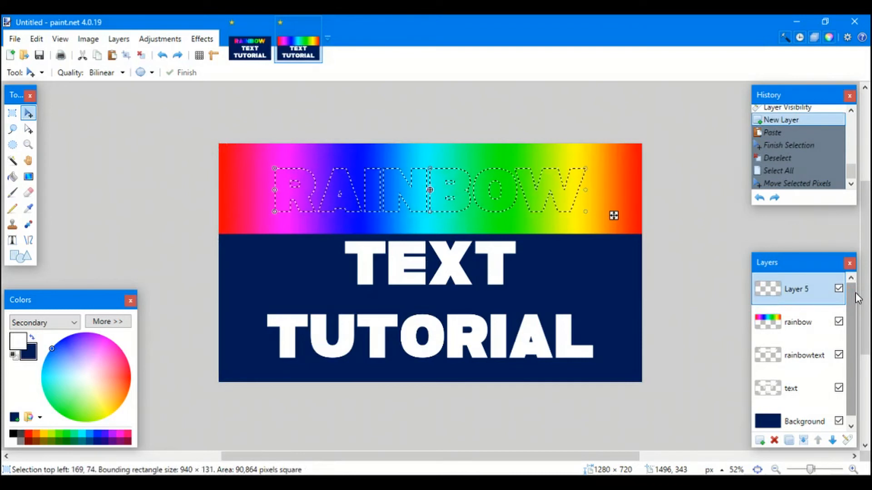
key(ctrl+z)
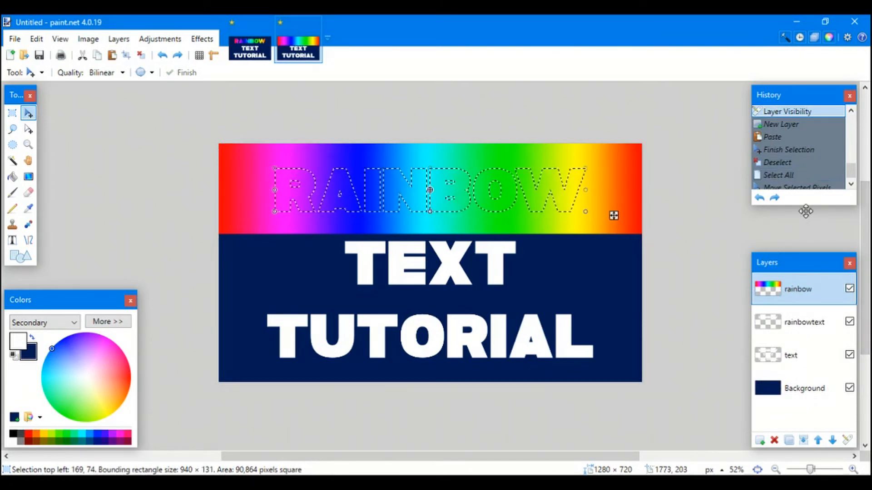
key(ctrl+z)
key(ctrl+d)
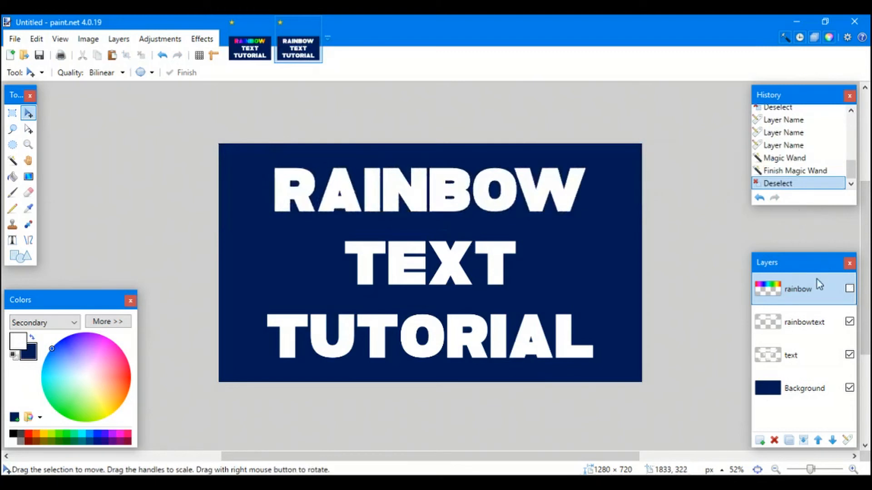
- Show the rainbow layer and resize the gradient into a band exactly covering RAINBOW
click(849, 289)
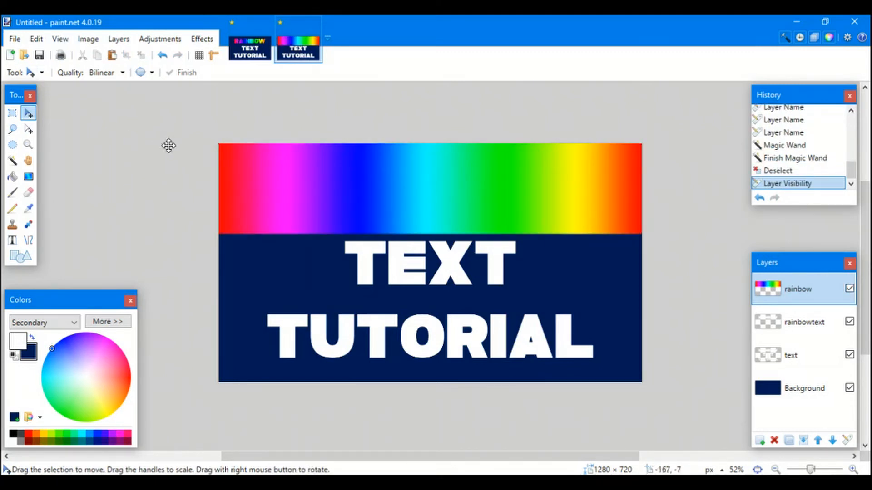
key(ctrl+a)
click(268, 166)
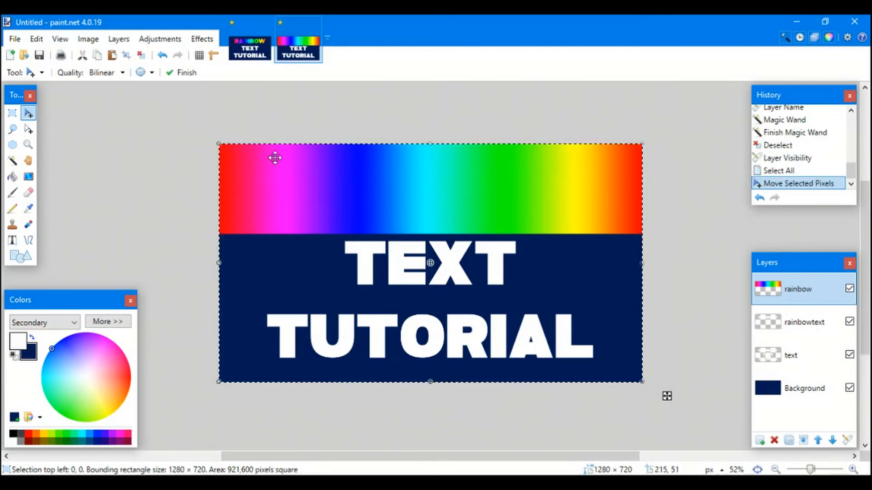
drag(218, 140, 232, 142)
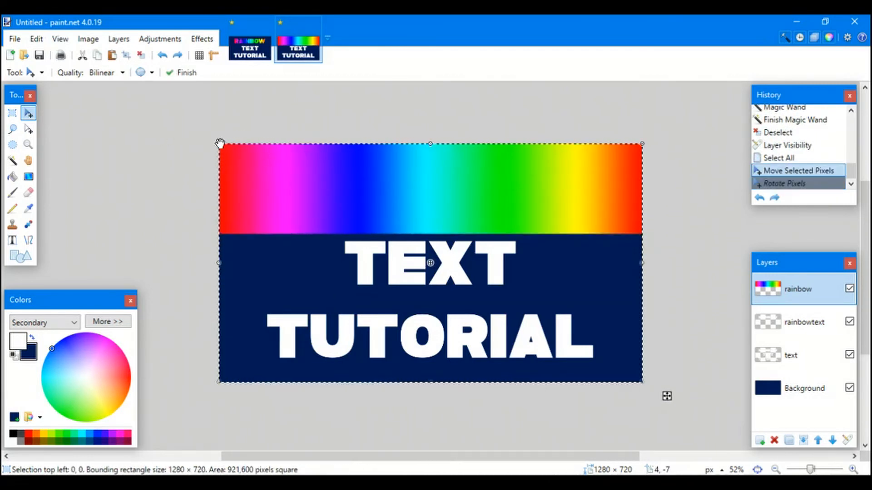
key(ctrl+z)
drag(290, 176, 255, 148)
drag(510, 210, 469, 210)
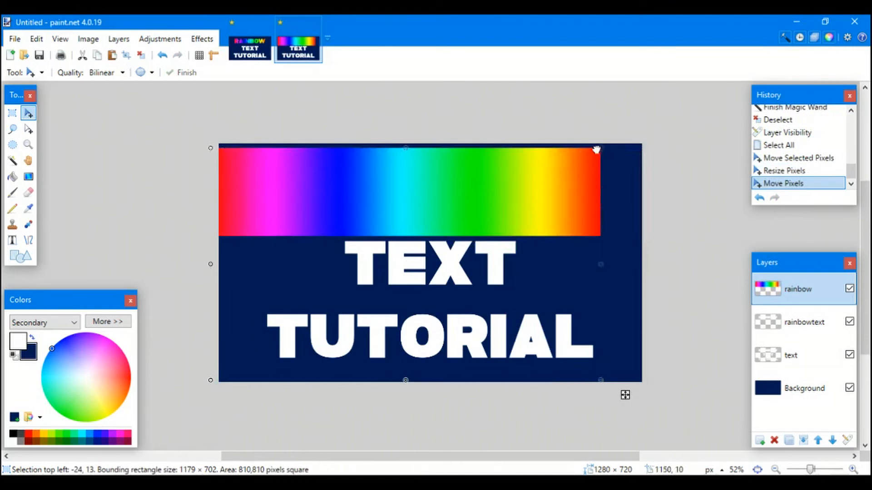
drag(596, 149, 514, 190)
drag(471, 230, 524, 189)
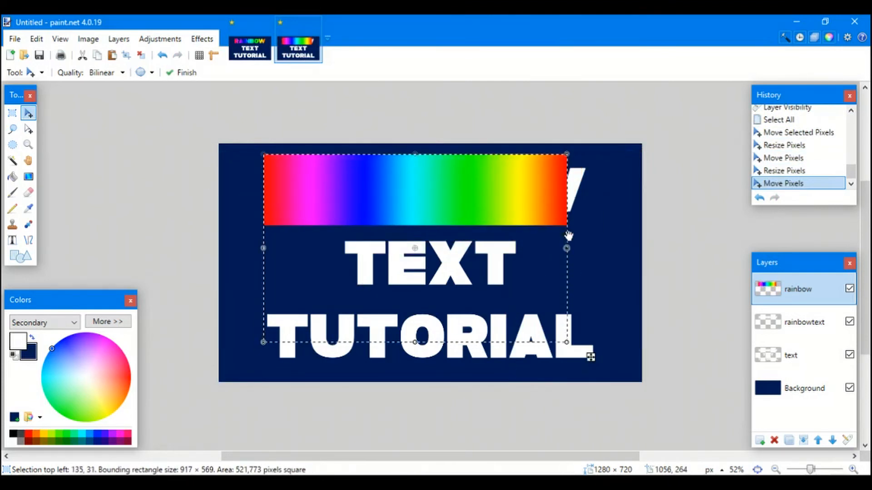
drag(567, 248, 592, 248)
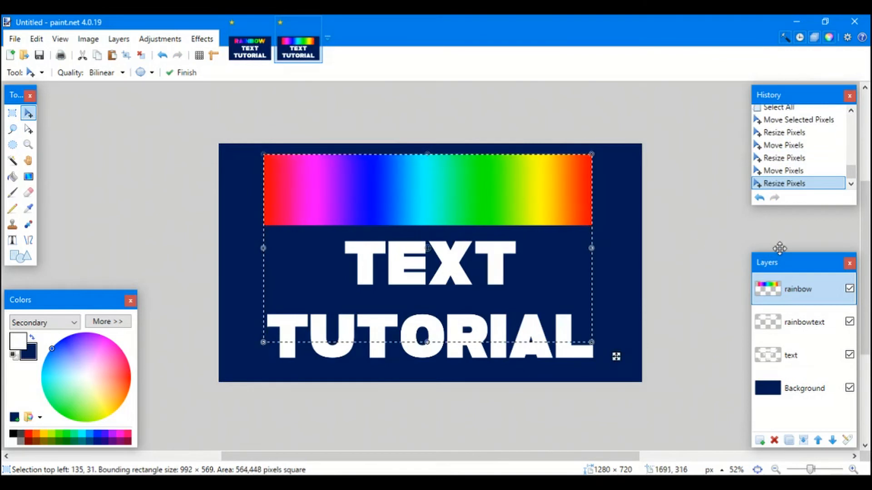
key(ctrl+d)
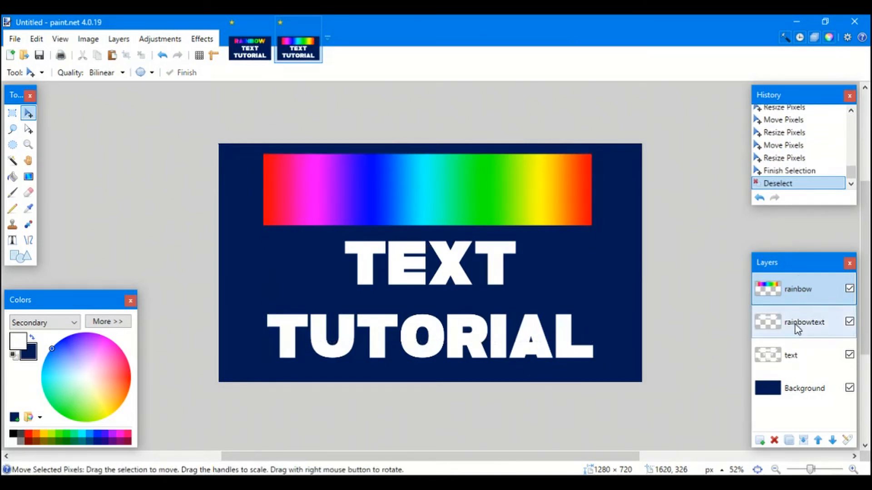
- Magic Wand the RAINBOW letters on rainbowtext, then make the rainbow layer visible and active
click(849, 289)
click(827, 316)
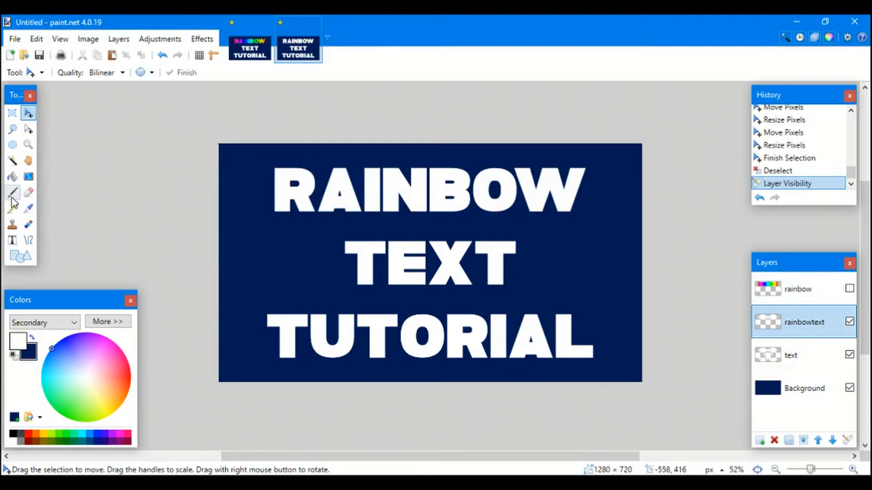
click(13, 161)
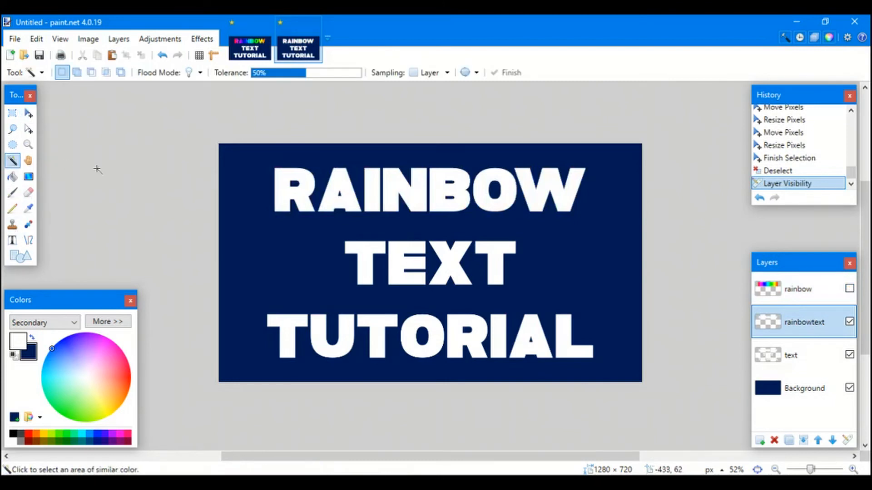
click(409, 195)
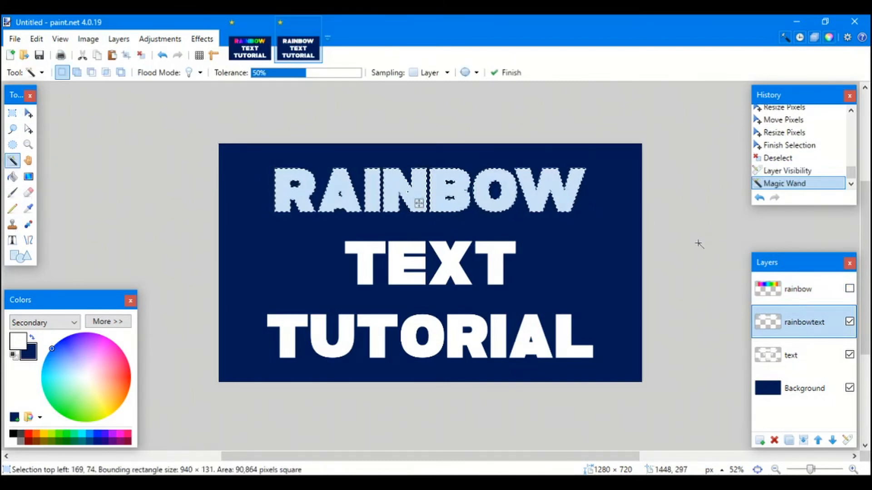
click(849, 288)
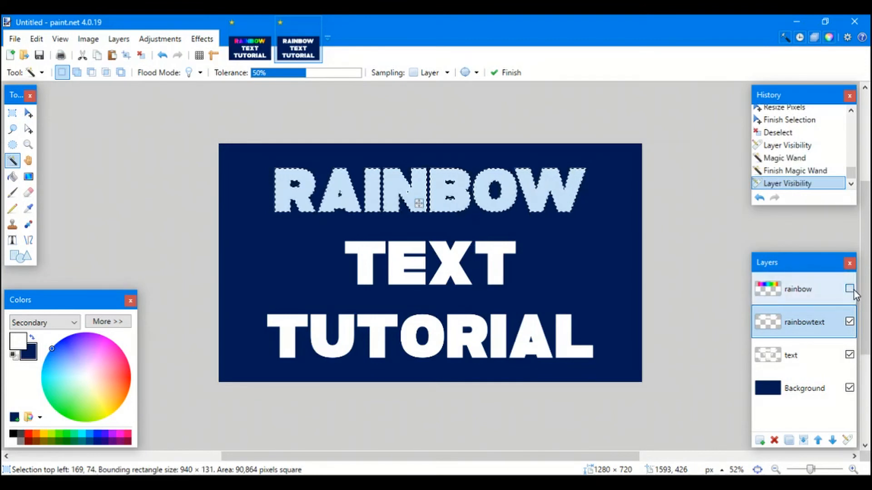
click(849, 289)
click(828, 291)
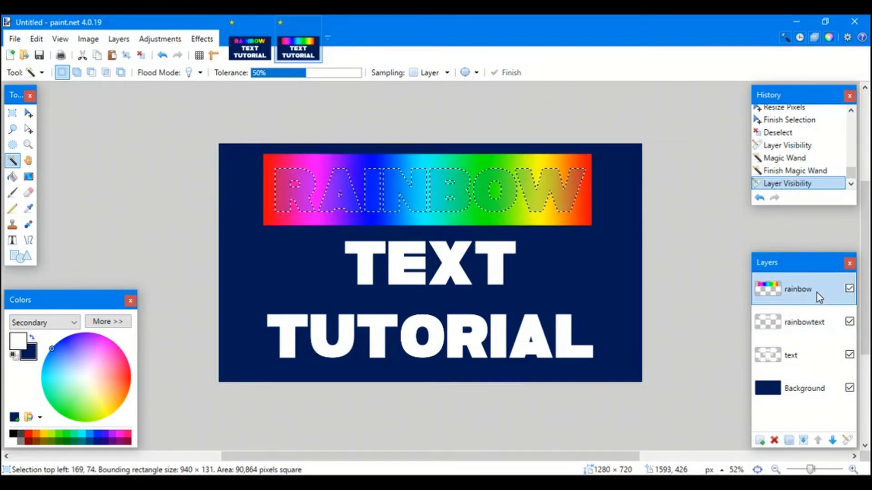
- Paste the rainbow letters onto a new Layer 5 and hide the rainbow and rainbowtext layers
click(760, 441)
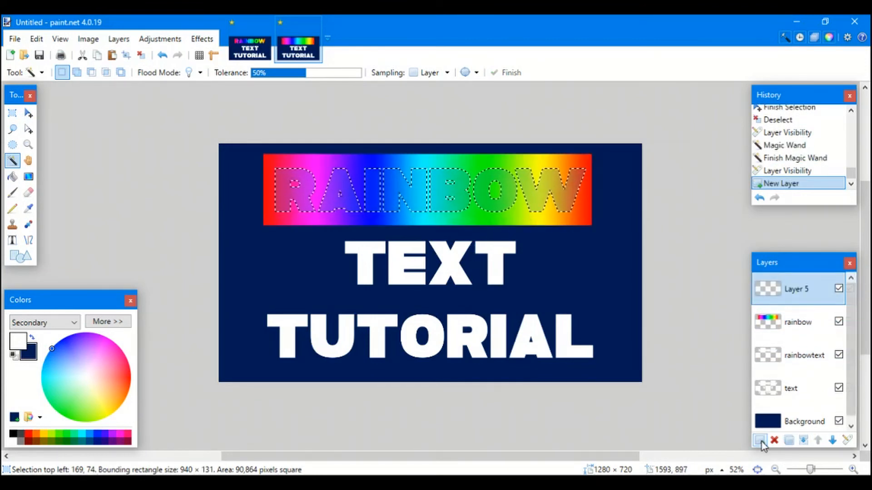
key(ctrl+v)
key(ctrl+d)
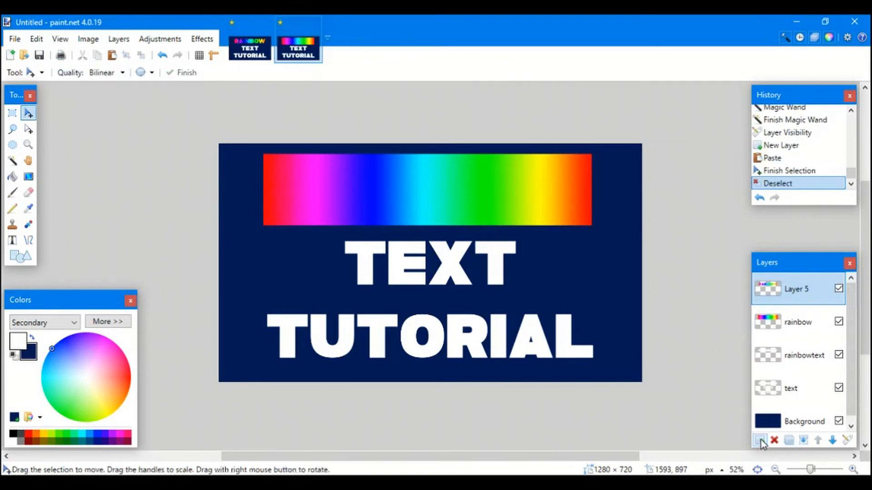
click(839, 321)
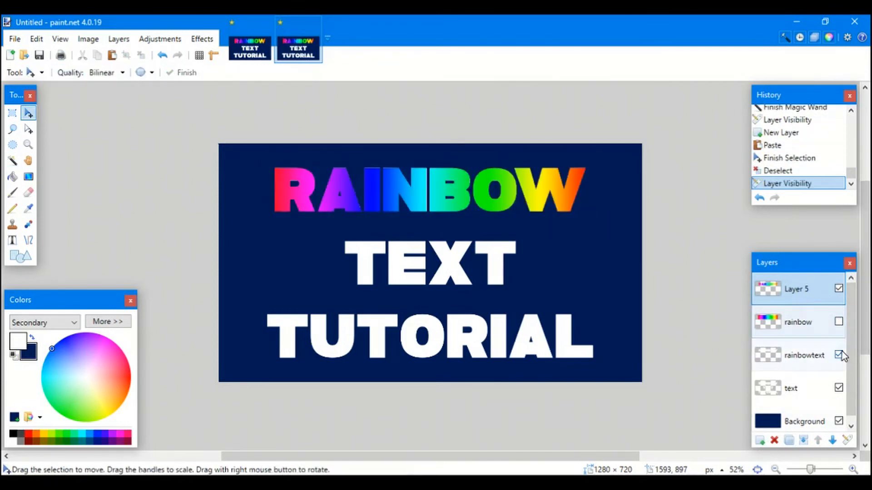
click(840, 354)
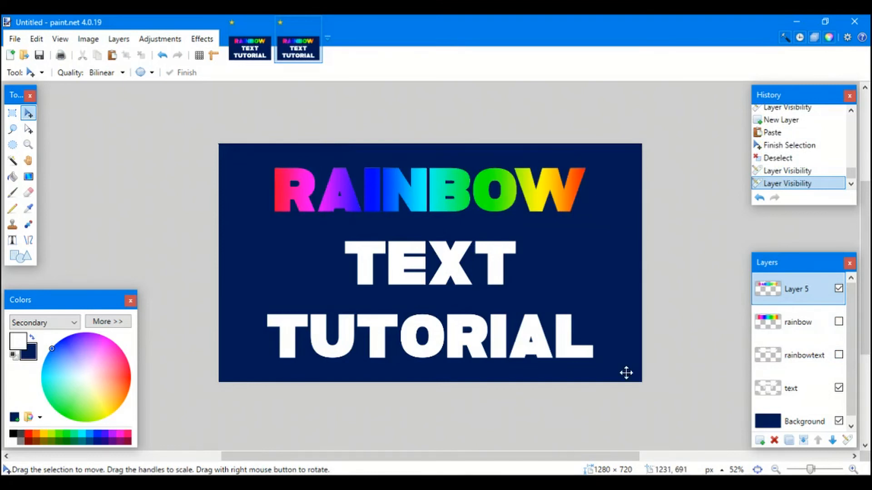
- Delete the hidden rainbow gradient and rainbowtext layers
click(811, 328)
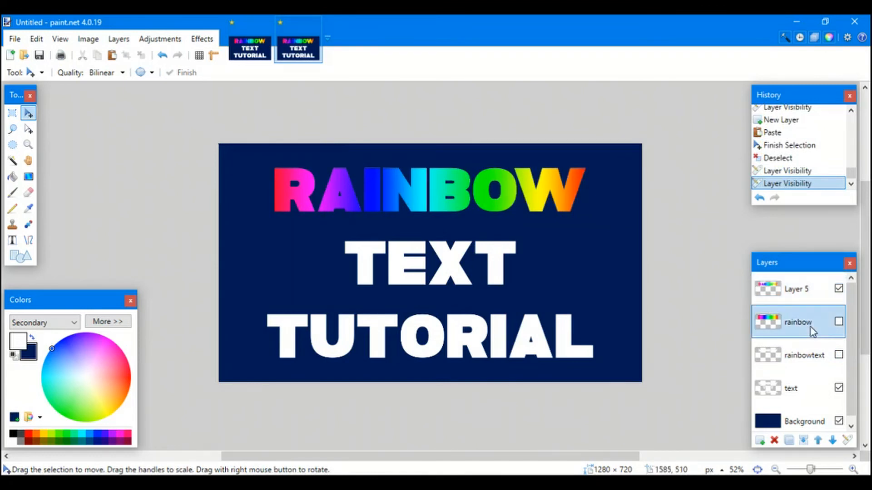
click(774, 440)
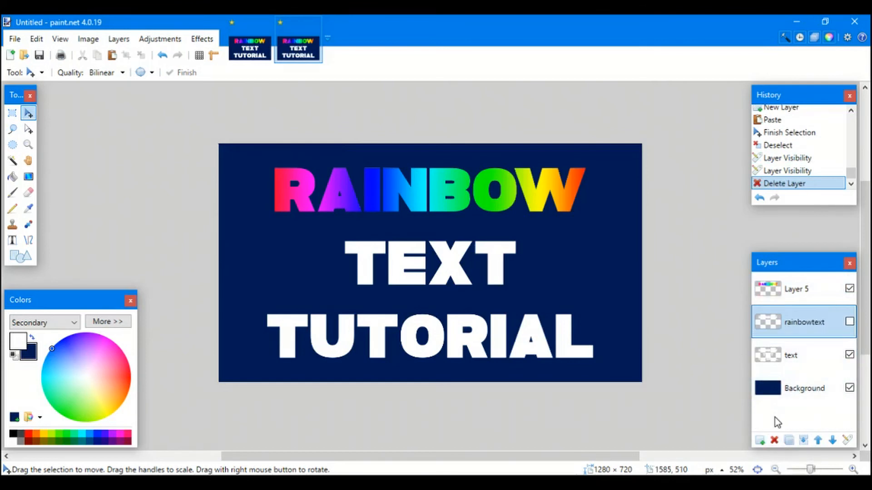
click(775, 441)
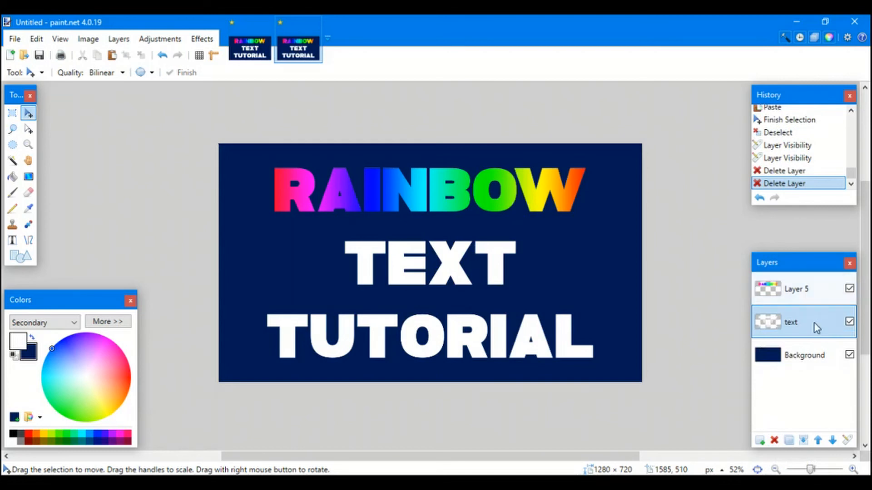
- Rename Layer 5 to 'actually rainbow text', then bring up the other open image
click(802, 291)
click(847, 440)
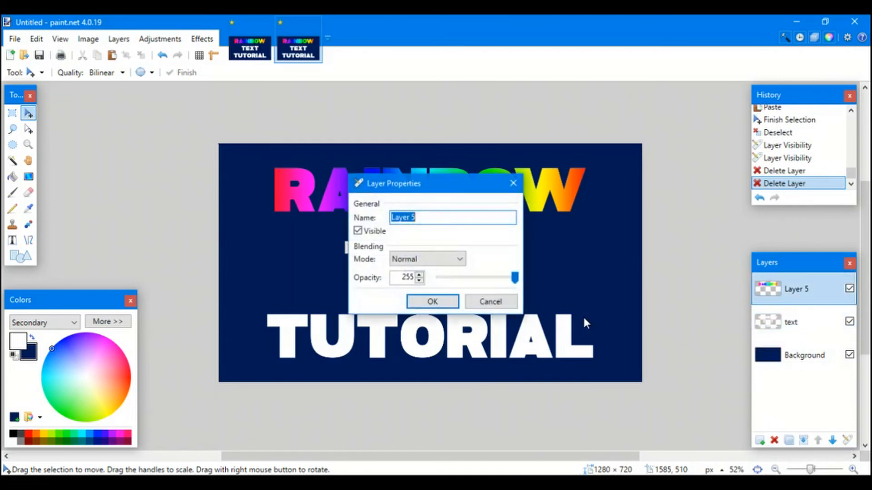
text(actually rainbow text)
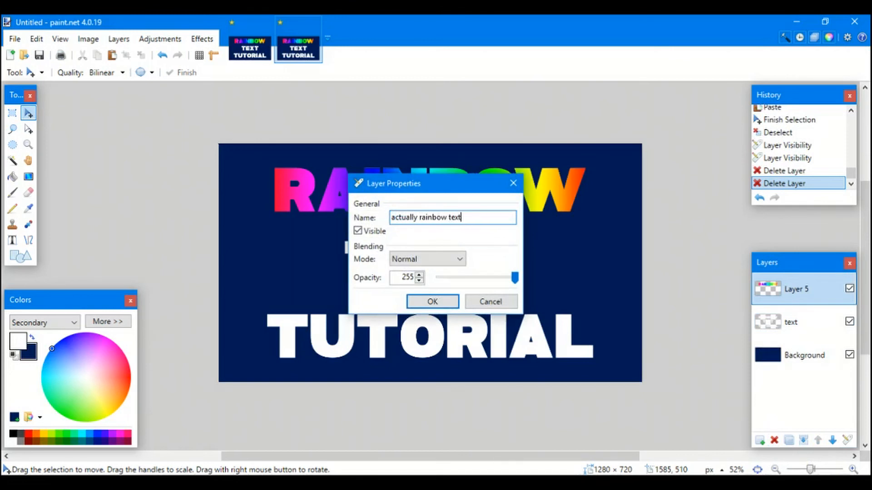
key(Return)
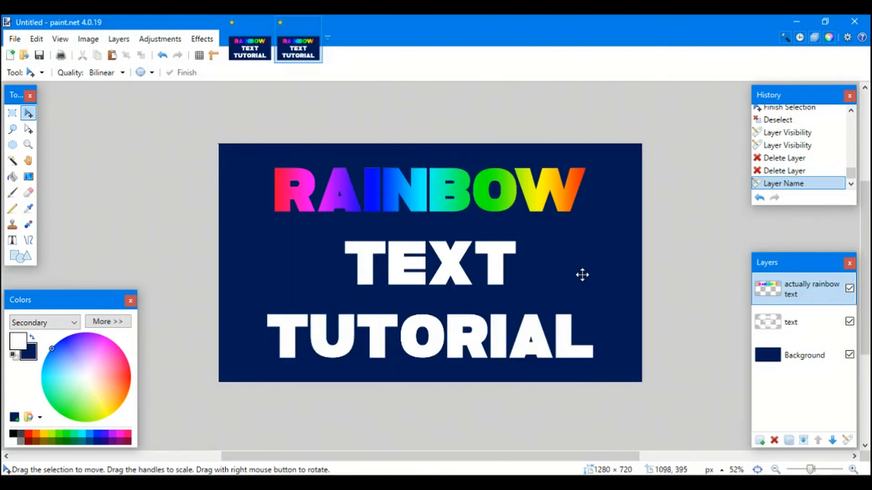
click(250, 51)
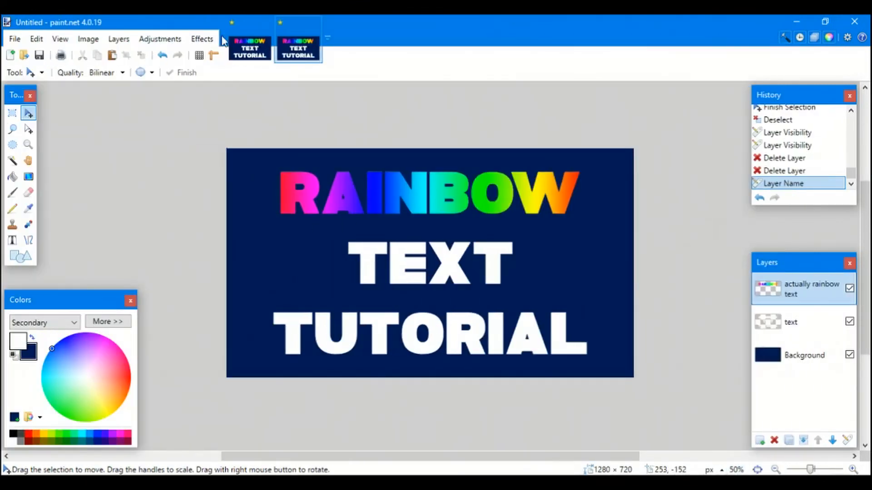
- Flip between the two open images repeatedly, ending on the finished RAINBOW / TEXT TUTORIAL image
click(249, 48)
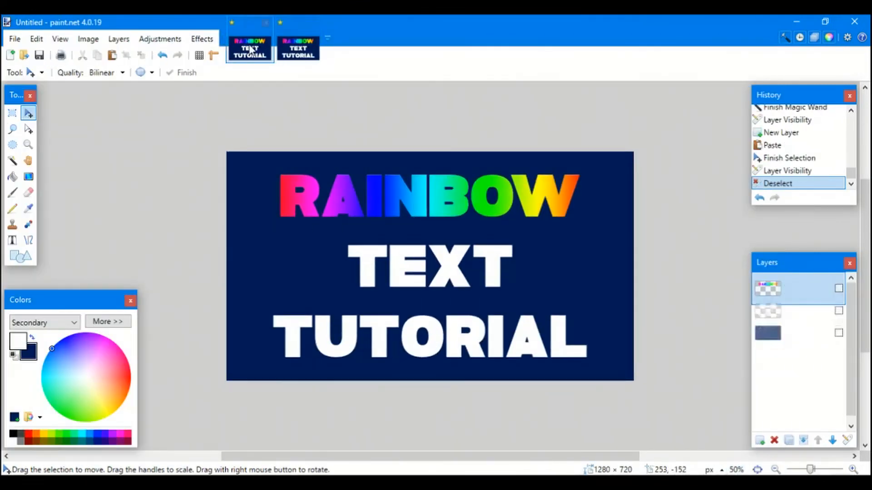
click(283, 50)
click(244, 55)
click(288, 54)
click(254, 53)
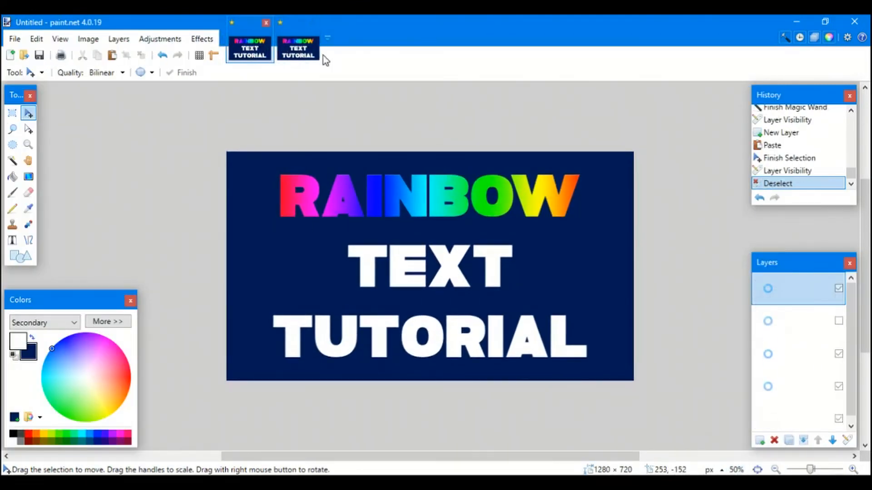
click(304, 51)
click(252, 52)
click(298, 50)
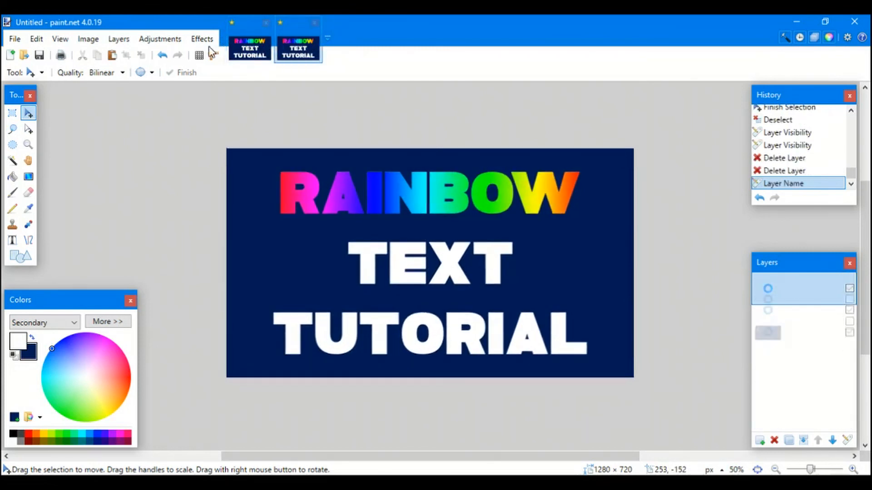
click(259, 57)
click(299, 53)
click(252, 52)
click(298, 51)
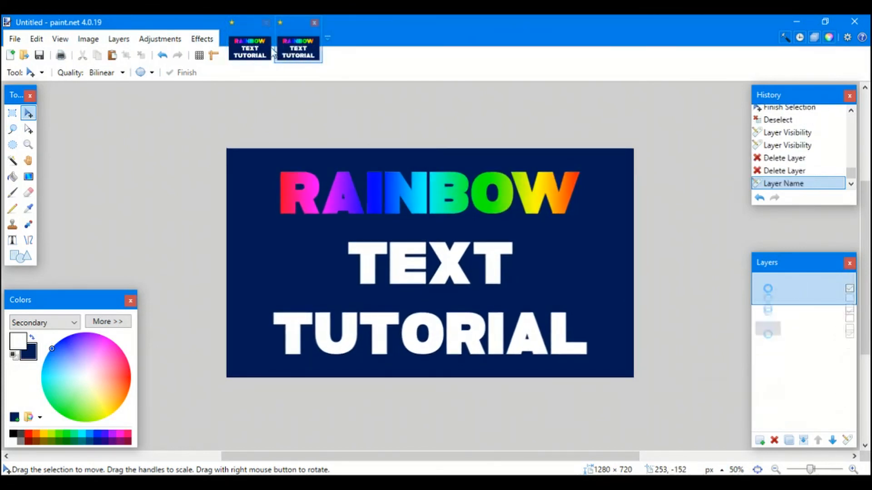
click(256, 54)
click(300, 52)
click(260, 51)
click(297, 51)
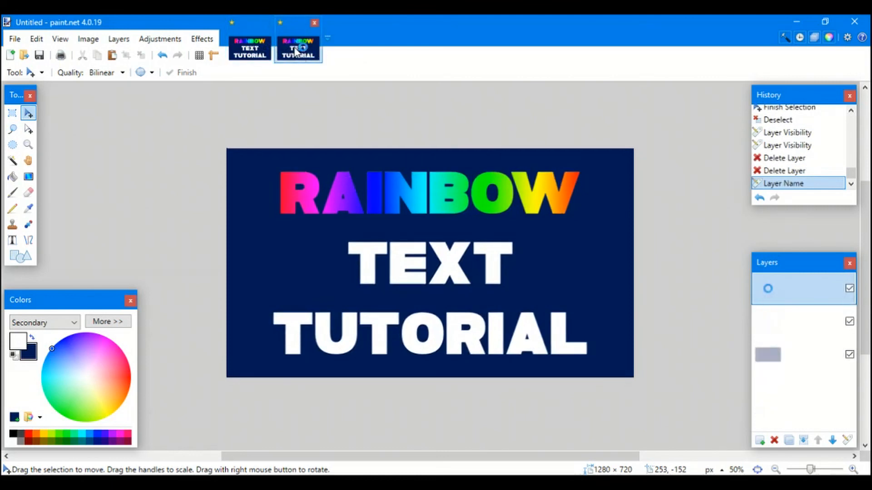